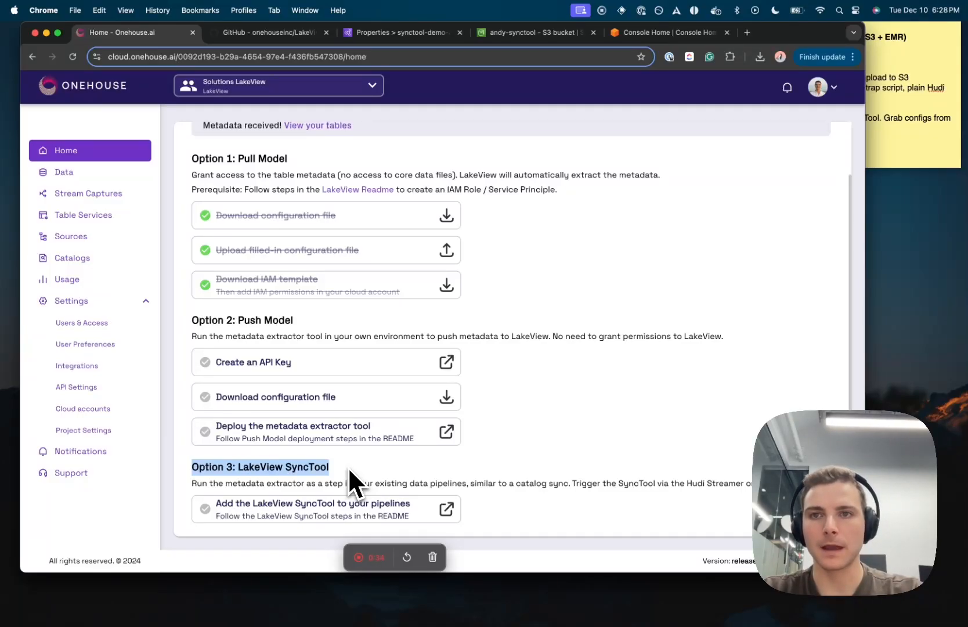
Step: Follow Onehouse's Option 3 link to the LakeView SyncTool README on GitHub
left_click(348, 501)
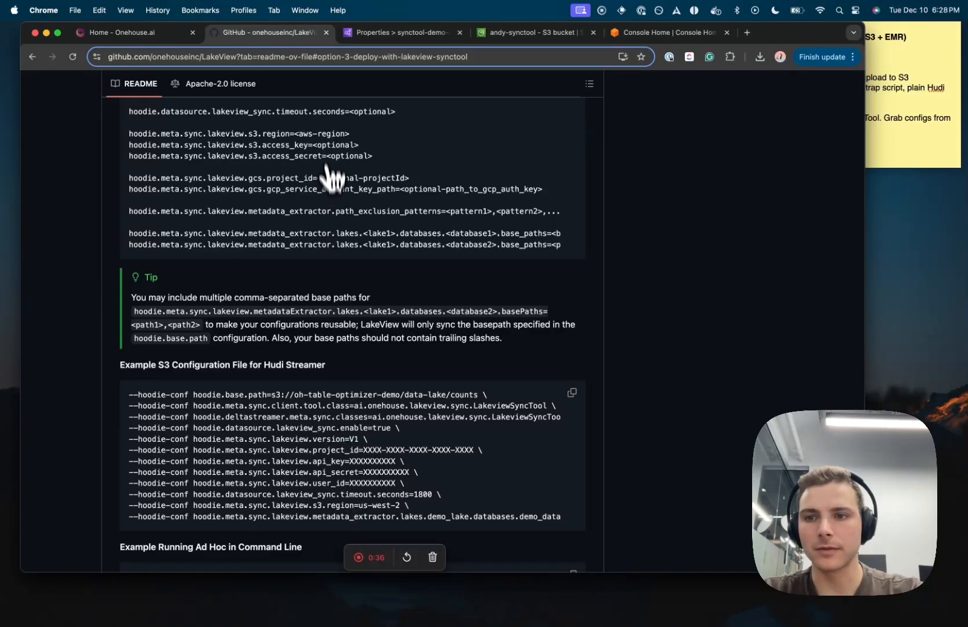
scroll(333, 177, "up", 20)
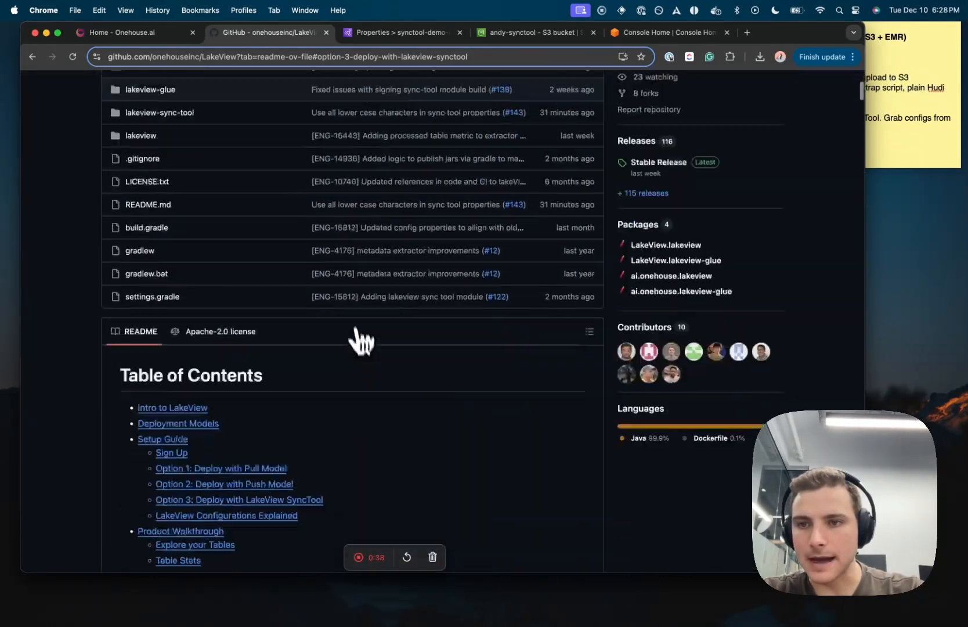
scroll(356, 292, "down", 10)
scroll(362, 352, "up", 5)
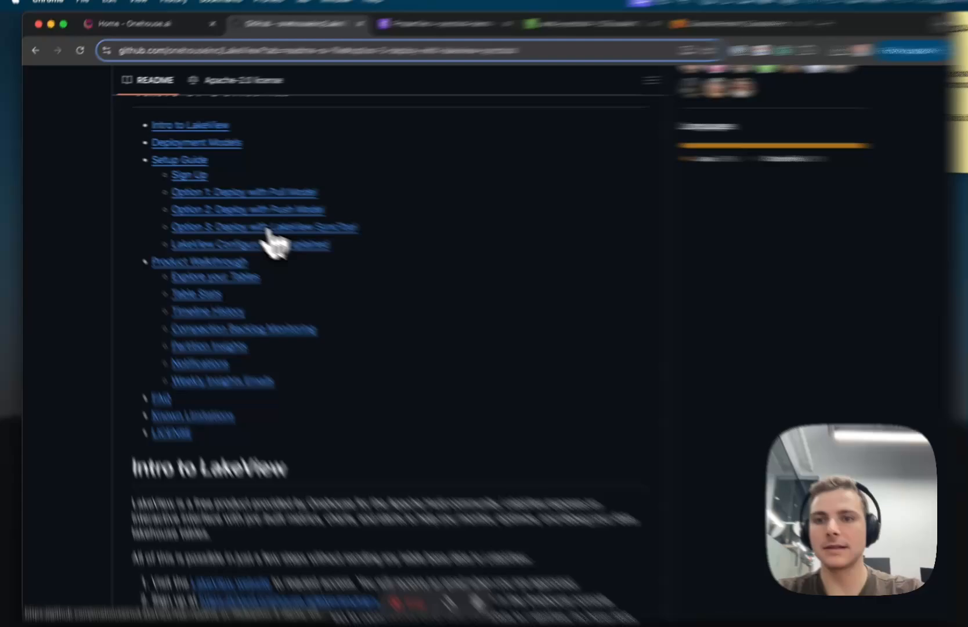
left_click(239, 216)
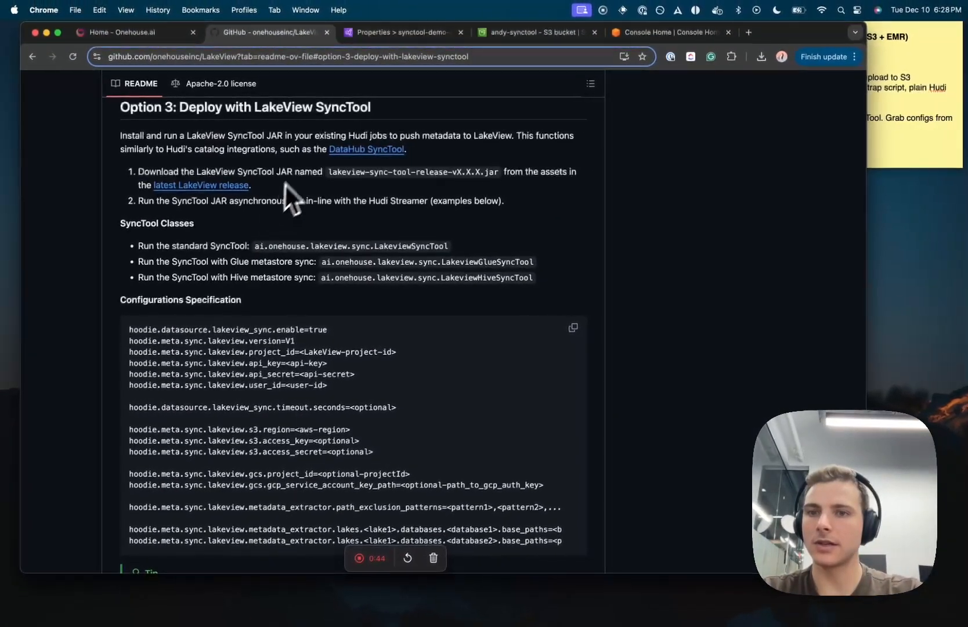
triple_click(301, 172)
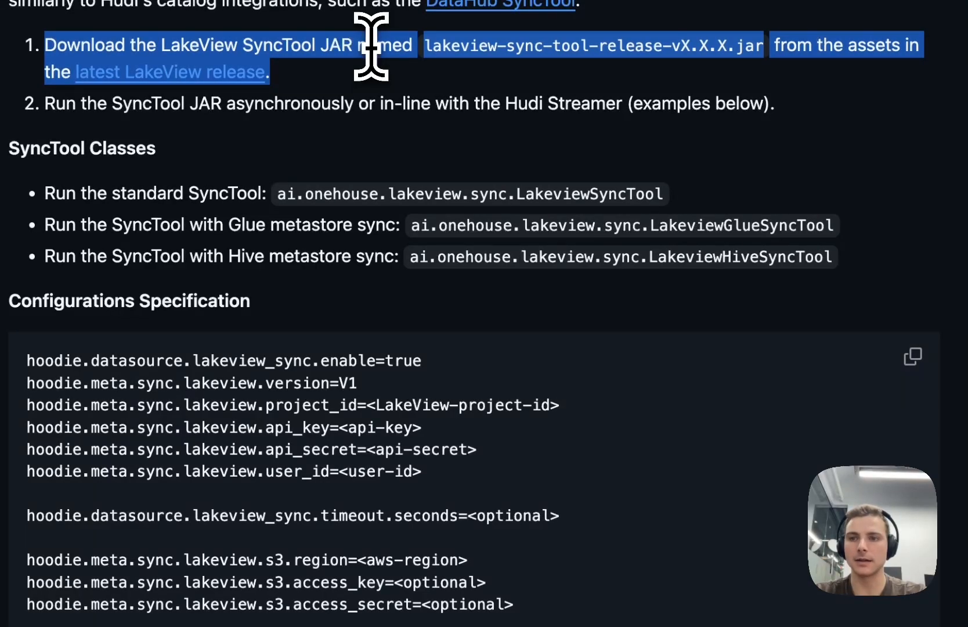
triple_click(370, 106)
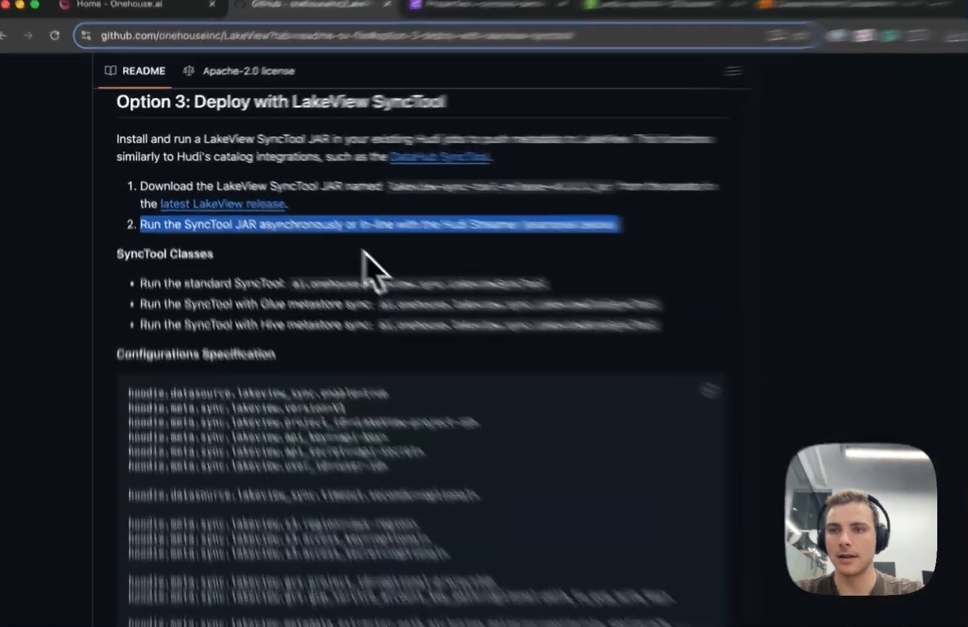
left_click(307, 220)
scroll(485, 313, "down", 1)
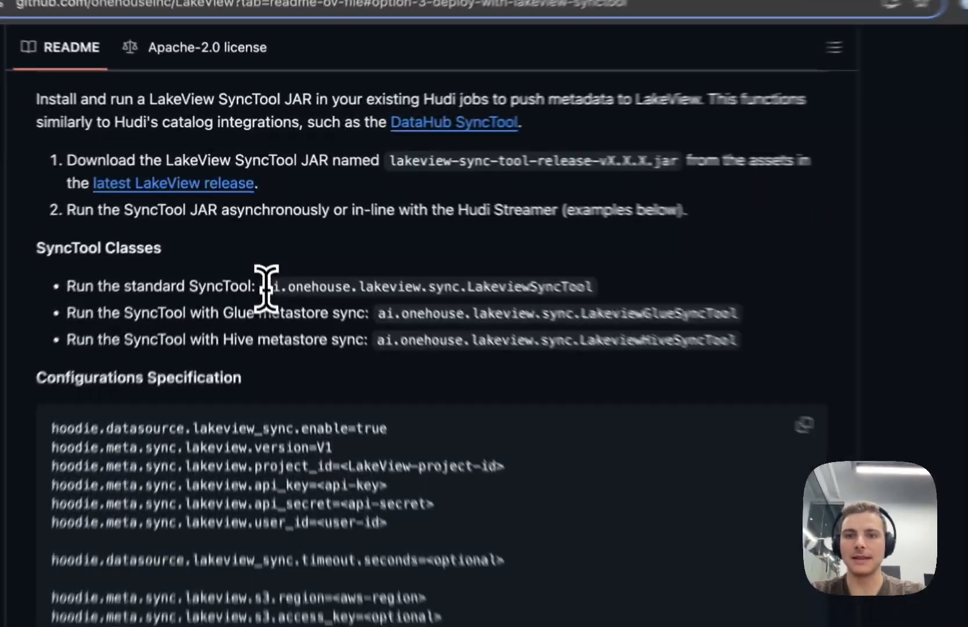
left_click_drag(253, 224, 466, 226)
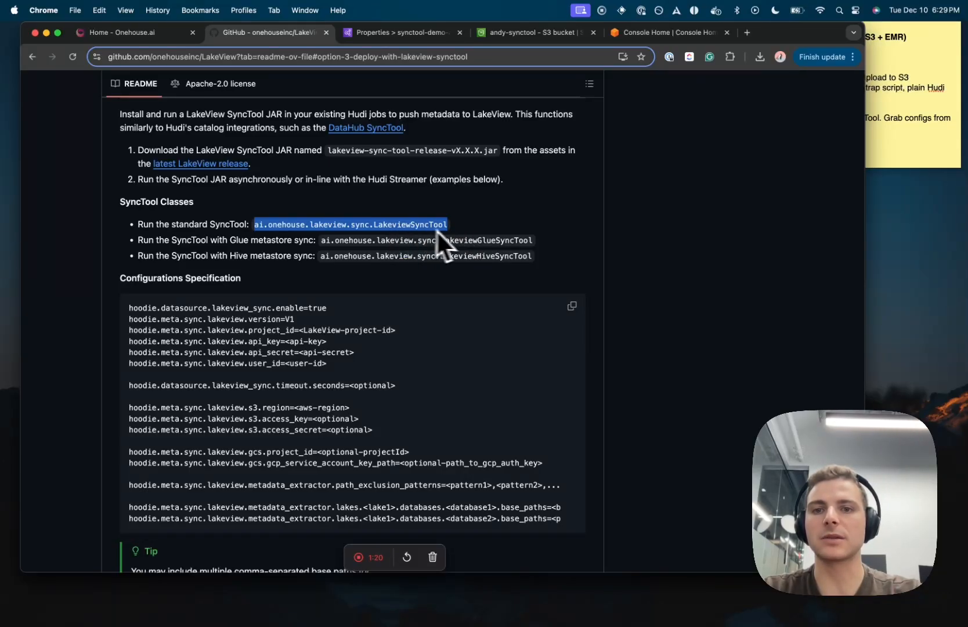
Step: Highlight the Glue SyncTool and Hive metastore sync class names in the README
left_click(462, 228)
left_click_drag(409, 240, 553, 244)
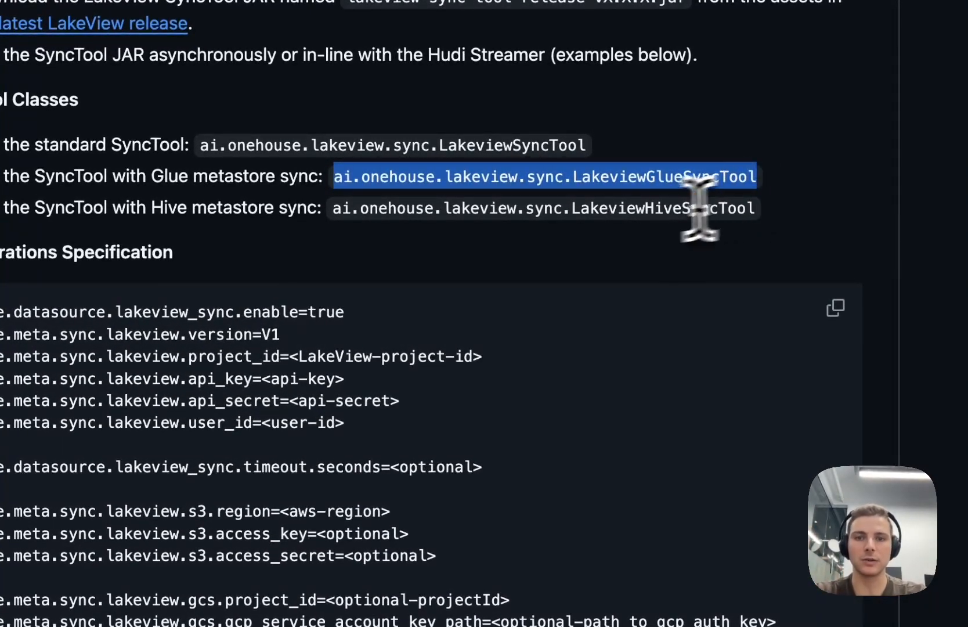
triple_click(641, 209)
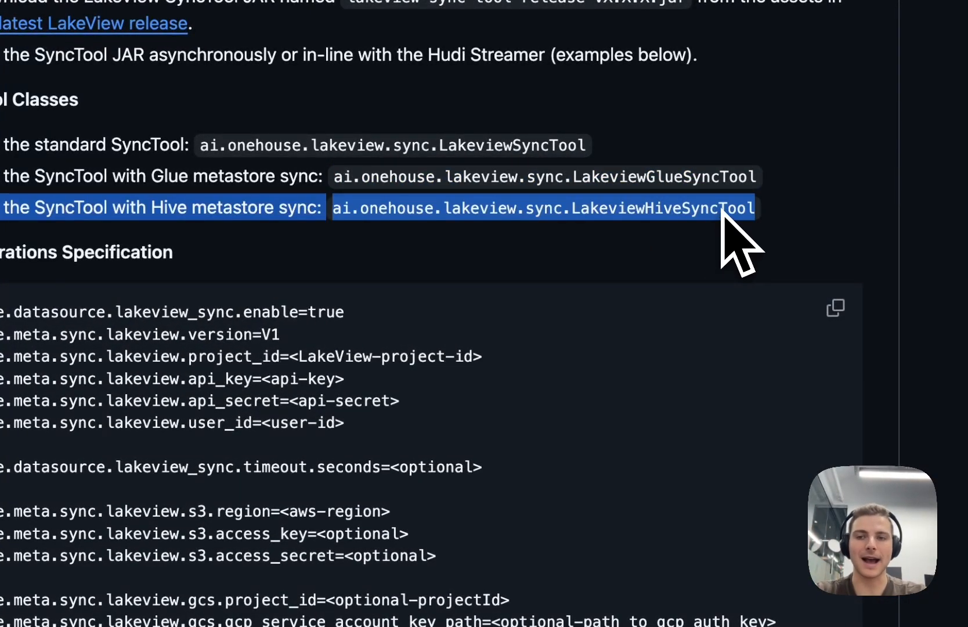
left_click(820, 207)
Step: Scroll through the config examples and back up to the LakeView repository overview
scroll(663, 97, "down", 3)
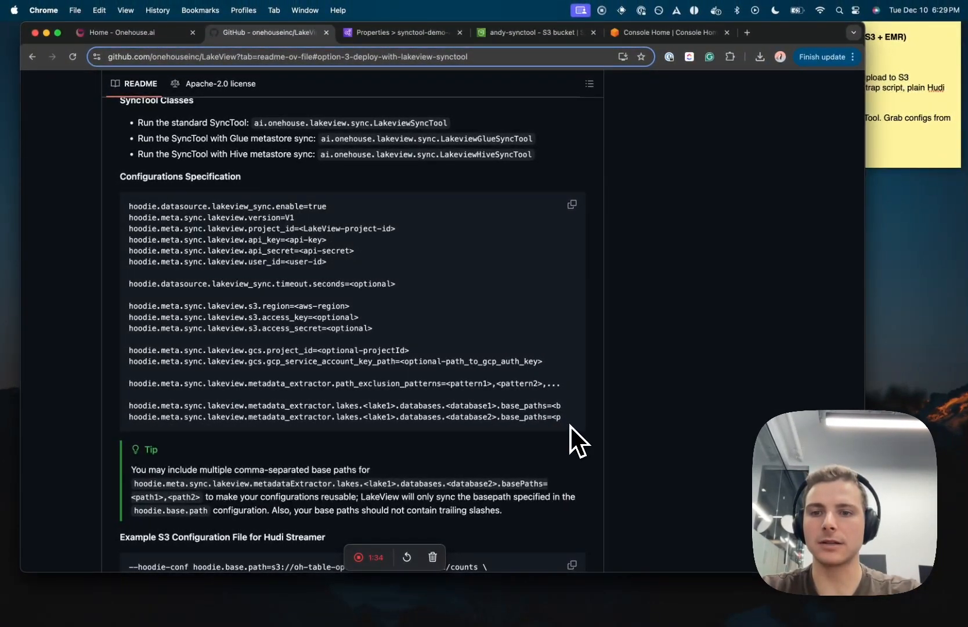
scroll(544, 390, "down", 5)
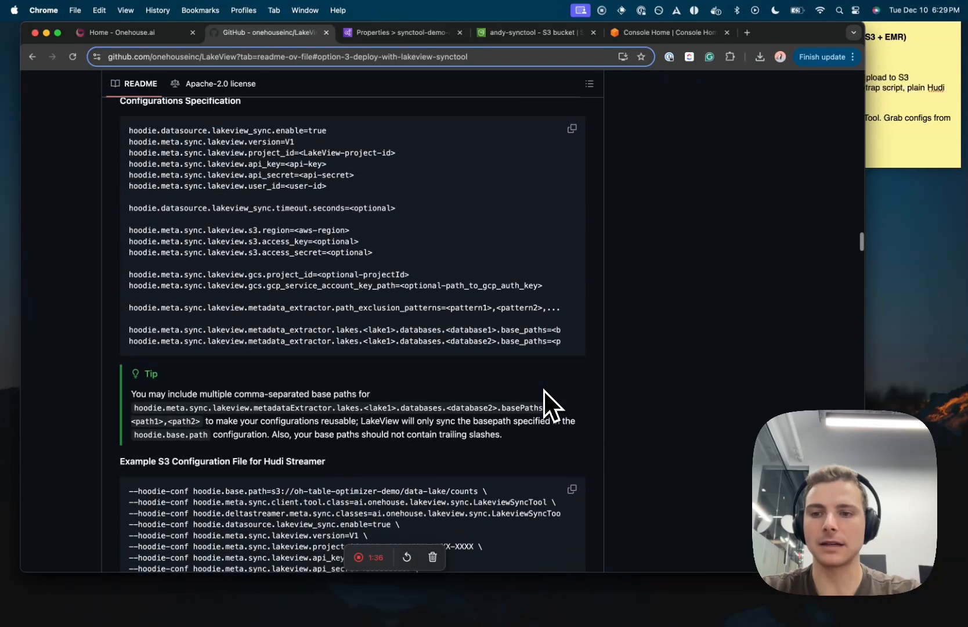
scroll(543, 389, "down", 3)
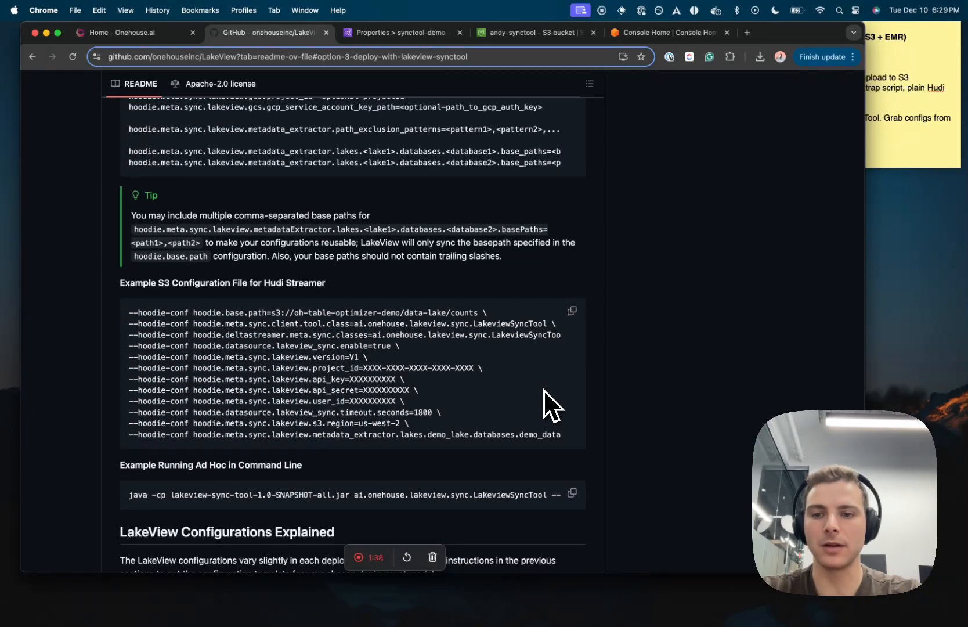
scroll(517, 285, "up", 8)
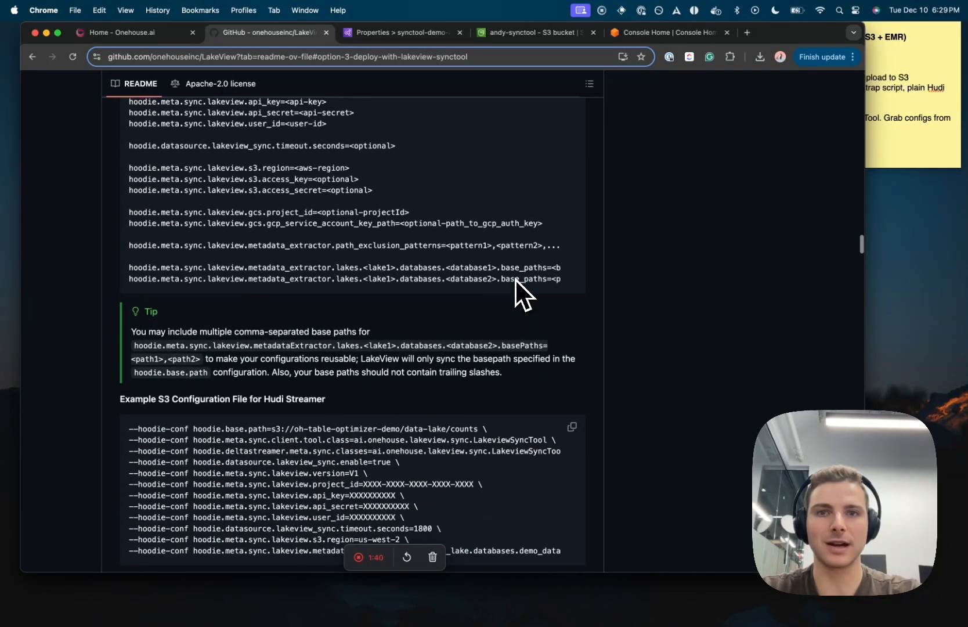
scroll(514, 279, "up", 2)
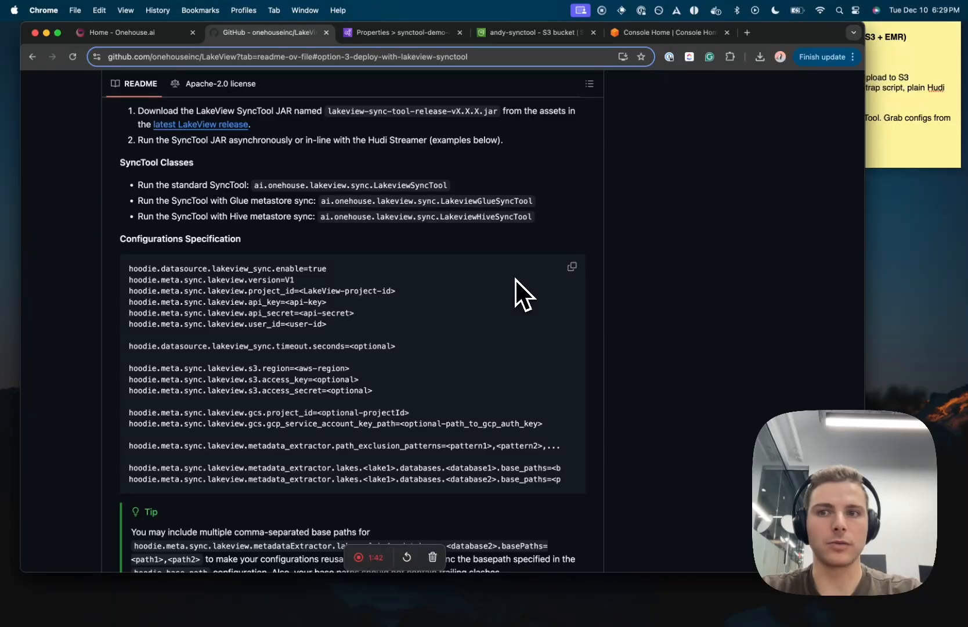
scroll(514, 279, "up", 1)
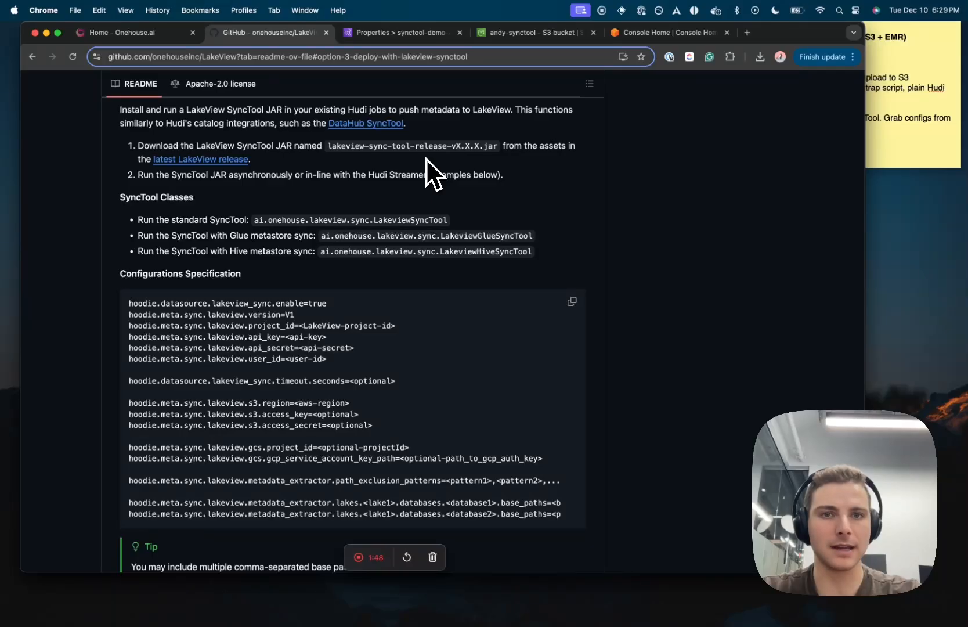
scroll(426, 158, "up", 20)
scroll(540, 281, "down", 3)
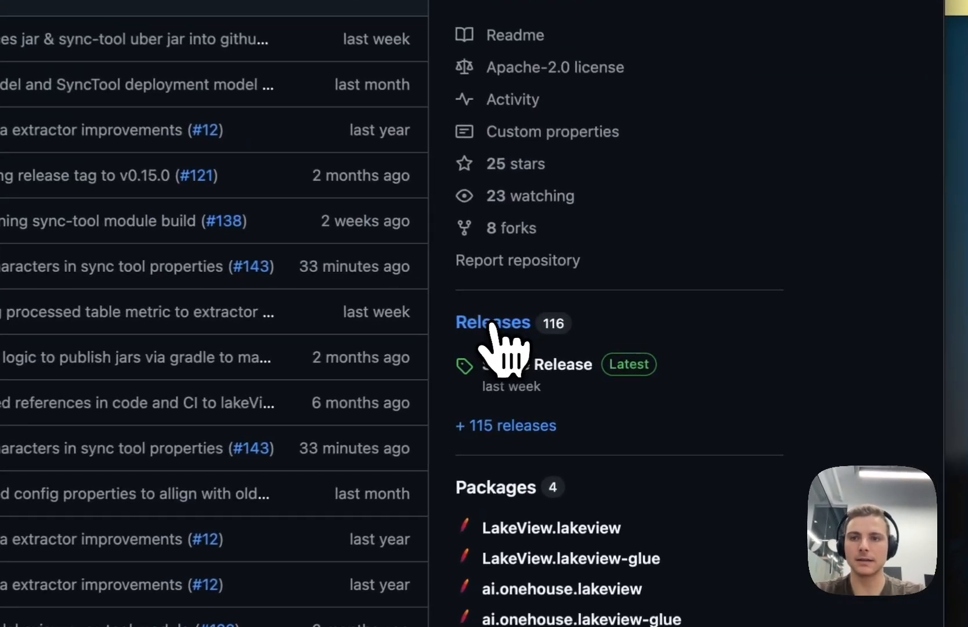
Step: Download LakeView-release-v0.18.6-all.jar from the latest Stable Release's assets
left_click(526, 324)
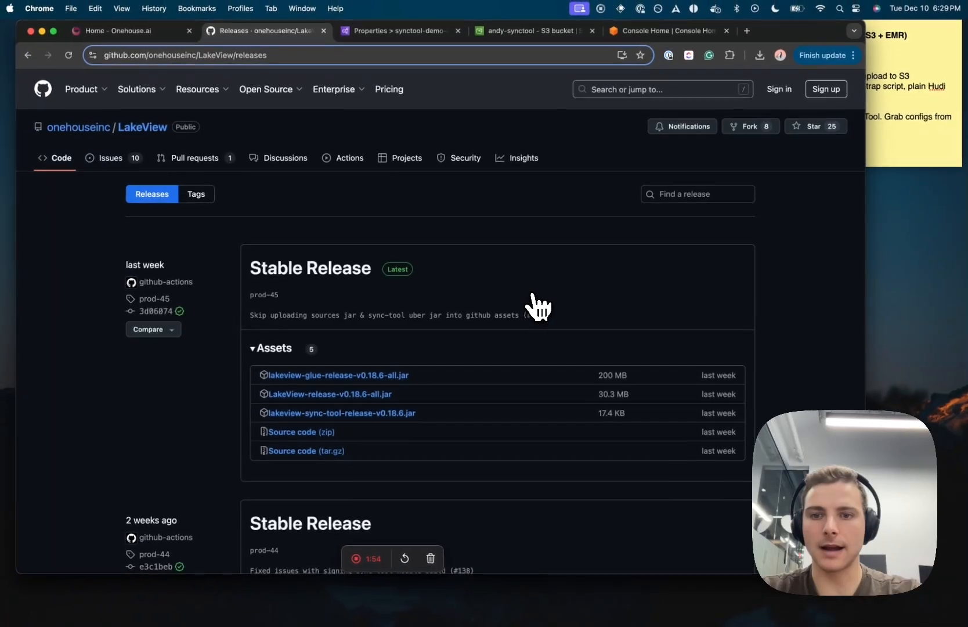
scroll(348, 304, "down", 3)
scroll(354, 307, "down", 2)
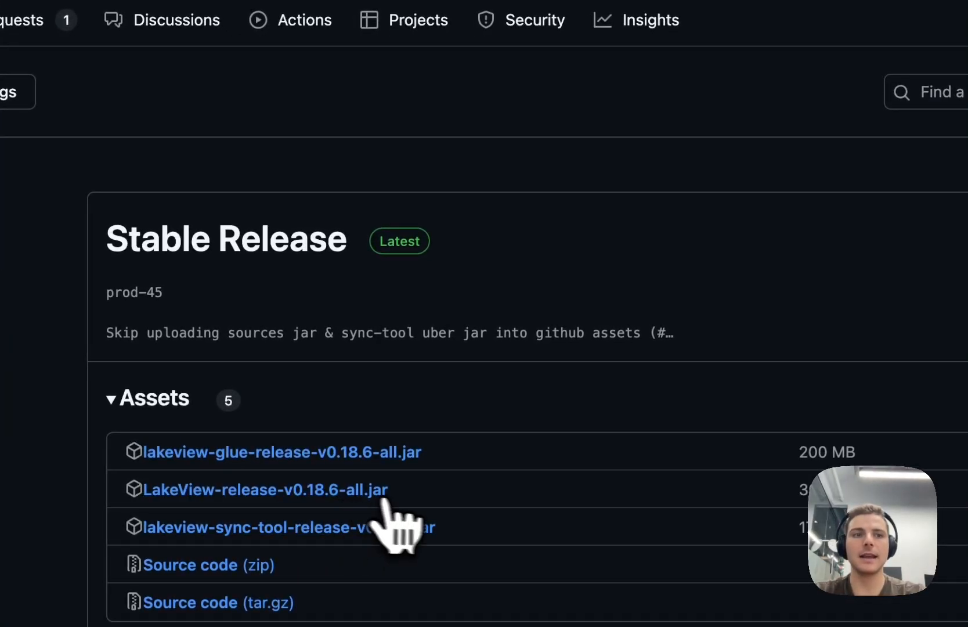
left_click(353, 492)
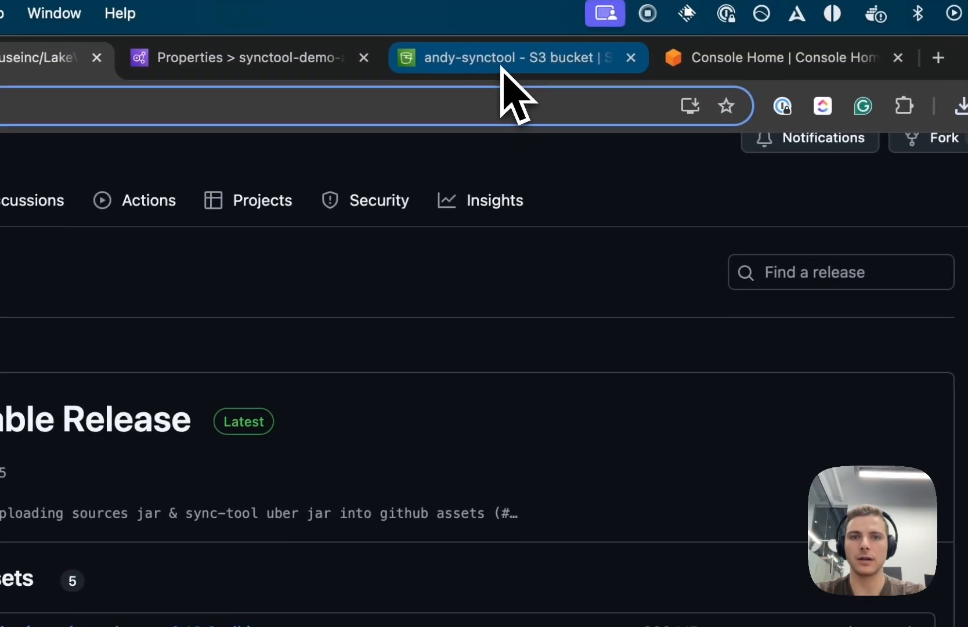
Step: Tick both LakeView v0.18.6 jars in the andy-synctool jars/ folder, then return to Cursor
left_click(500, 70)
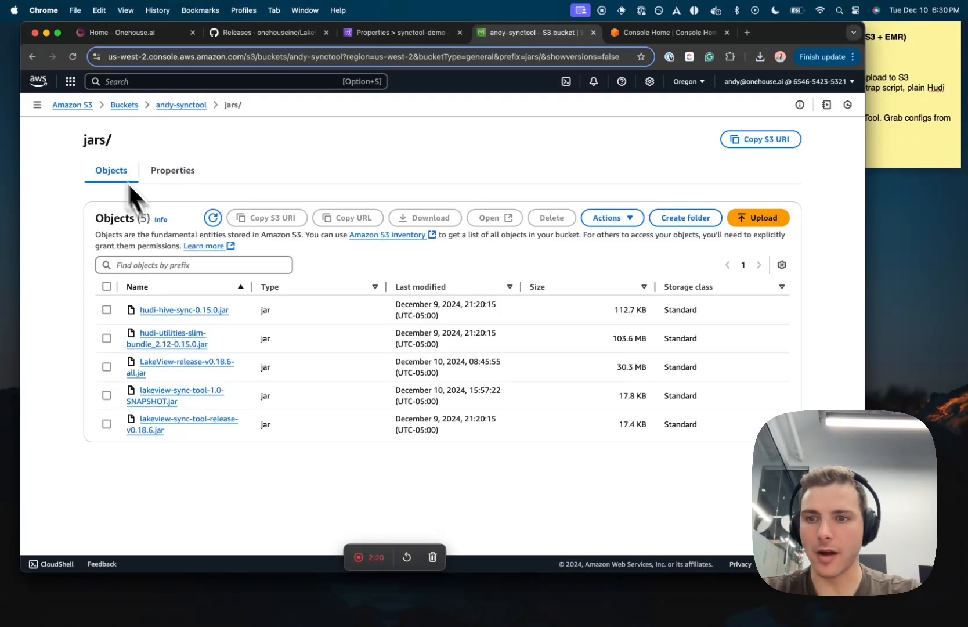
left_click(107, 367)
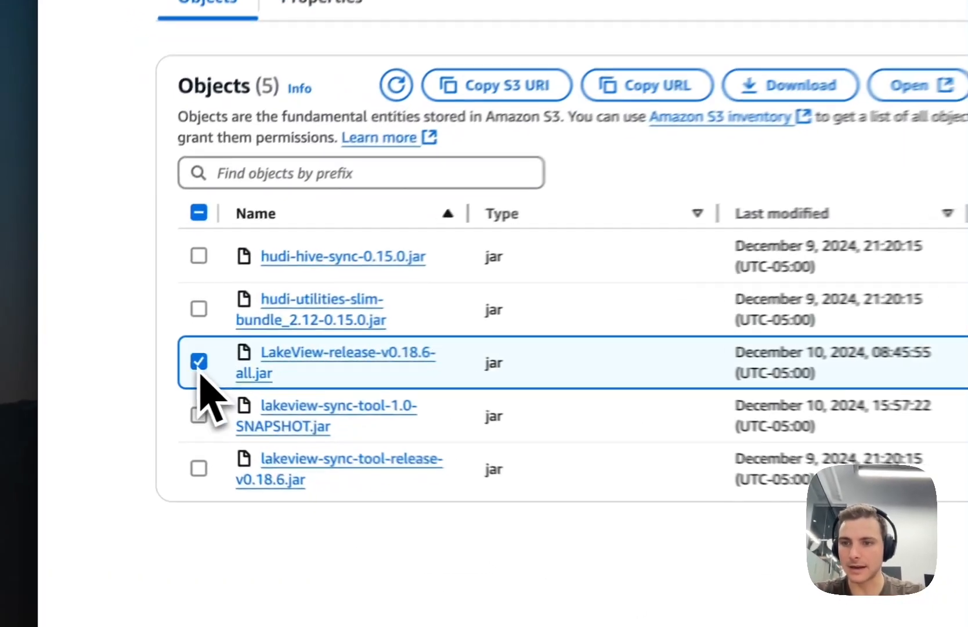
left_click(213, 476)
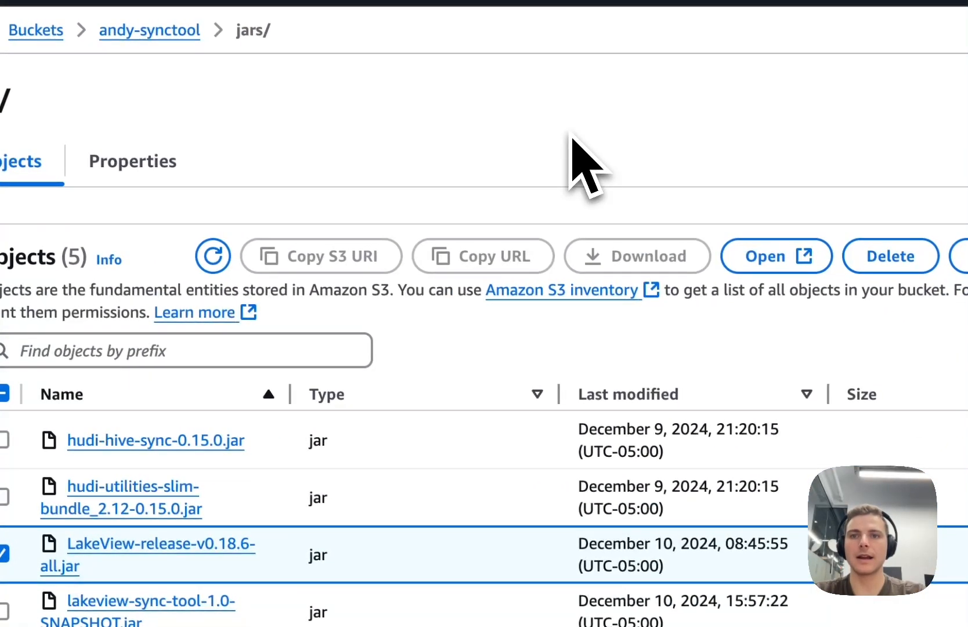
key("ctrl+Up")
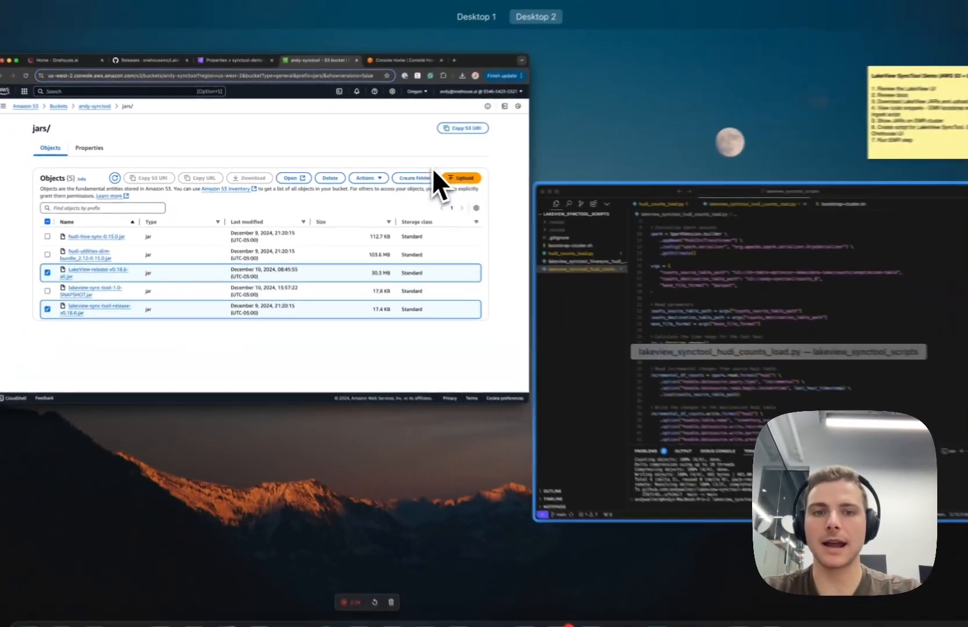
left_click(628, 289)
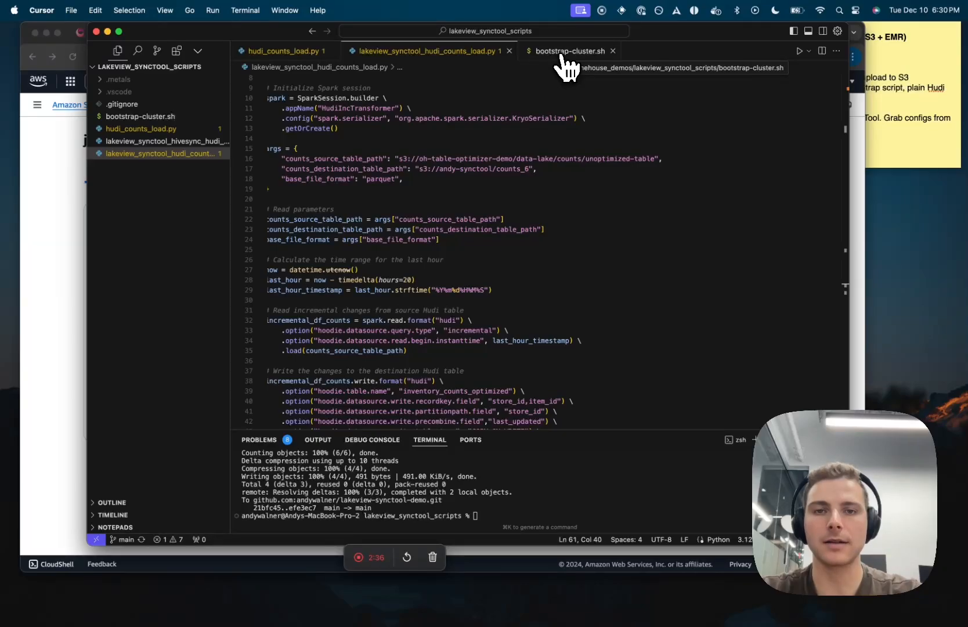
Step: Review bootstrap-cluster.sh lines 5–6 copying the LakeView jars, then switch to hudi_counts_load.py
left_click(562, 55)
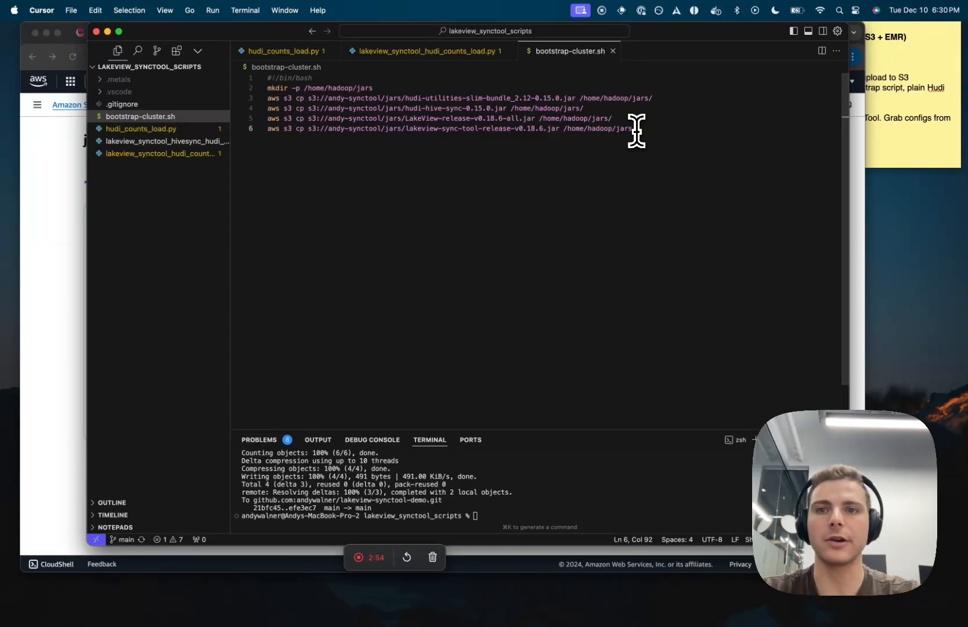
left_click_drag(638, 128, 183, 123)
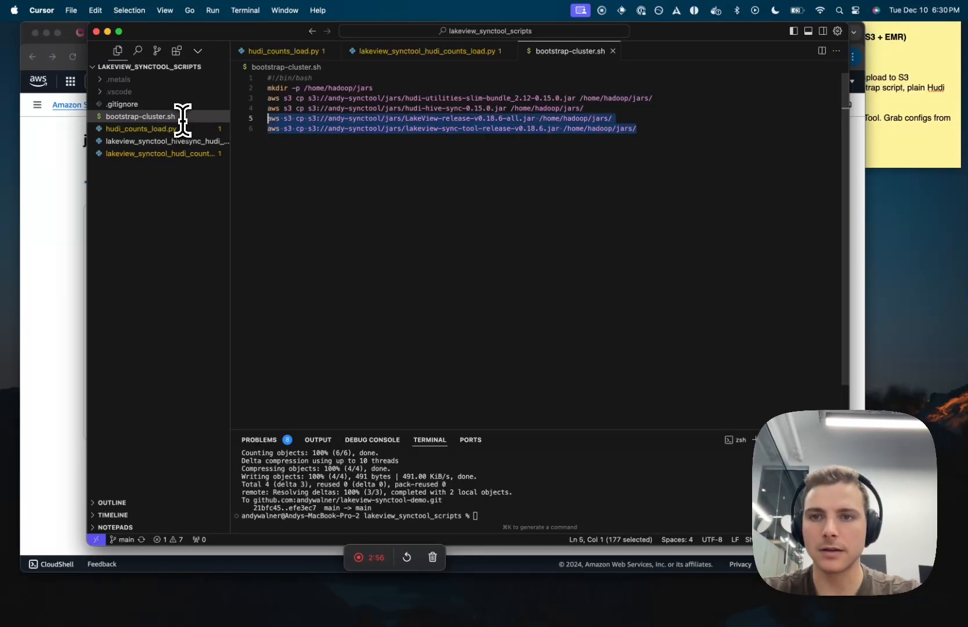
left_click(664, 120)
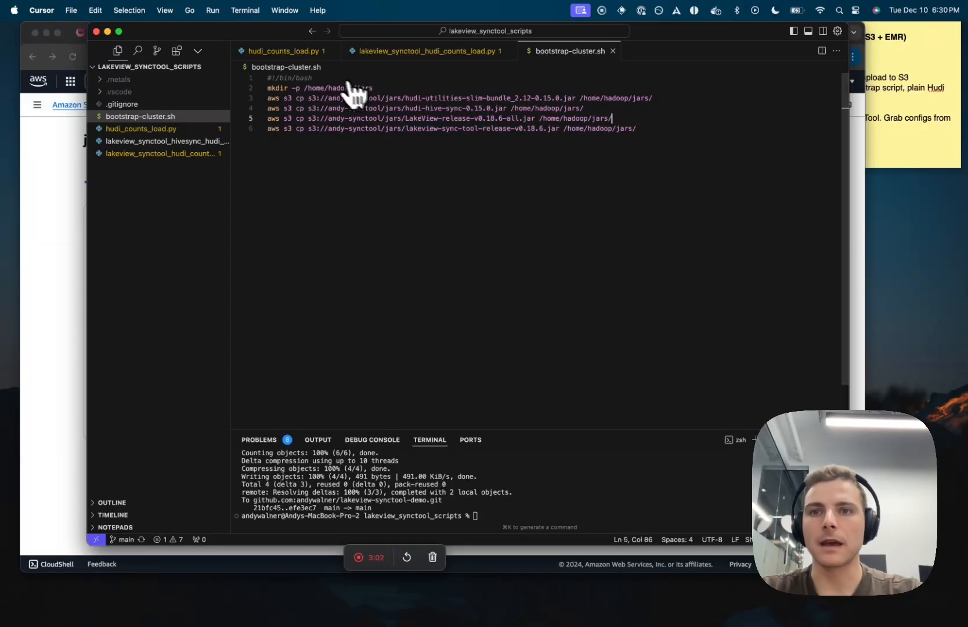
left_click(301, 52)
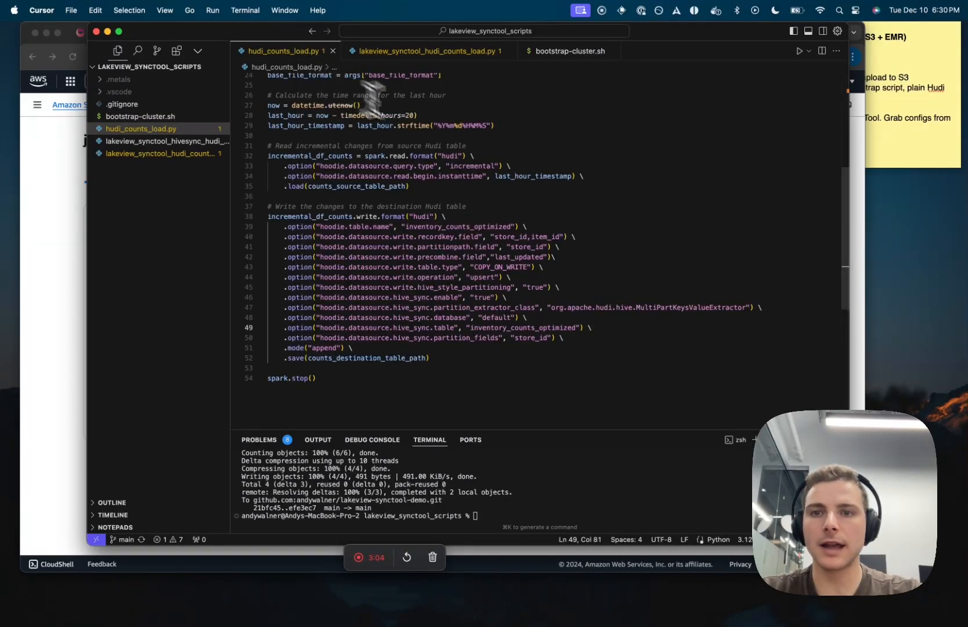
scroll(450, 148, "up", 5)
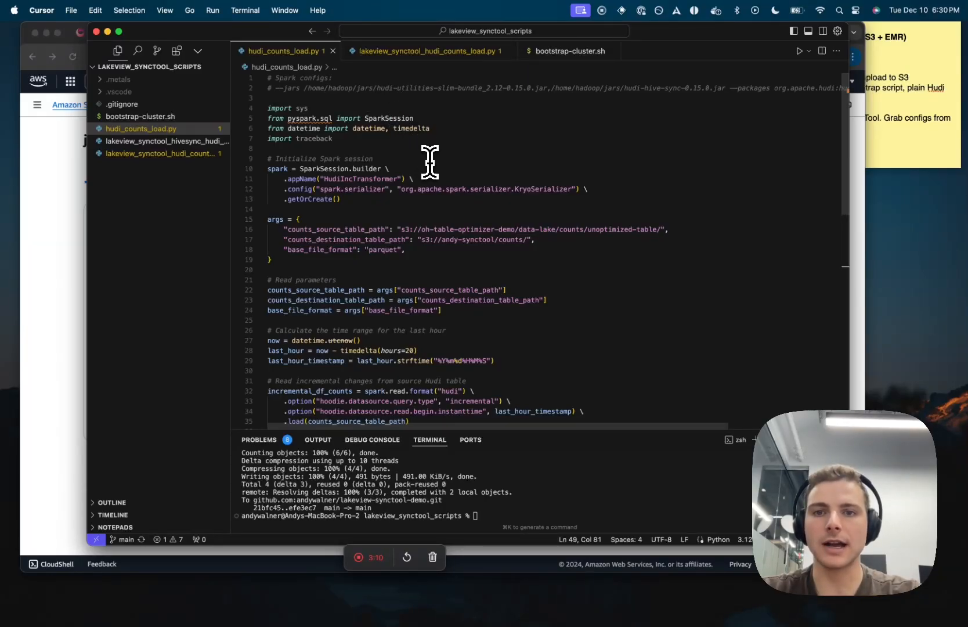
triple_click(476, 229)
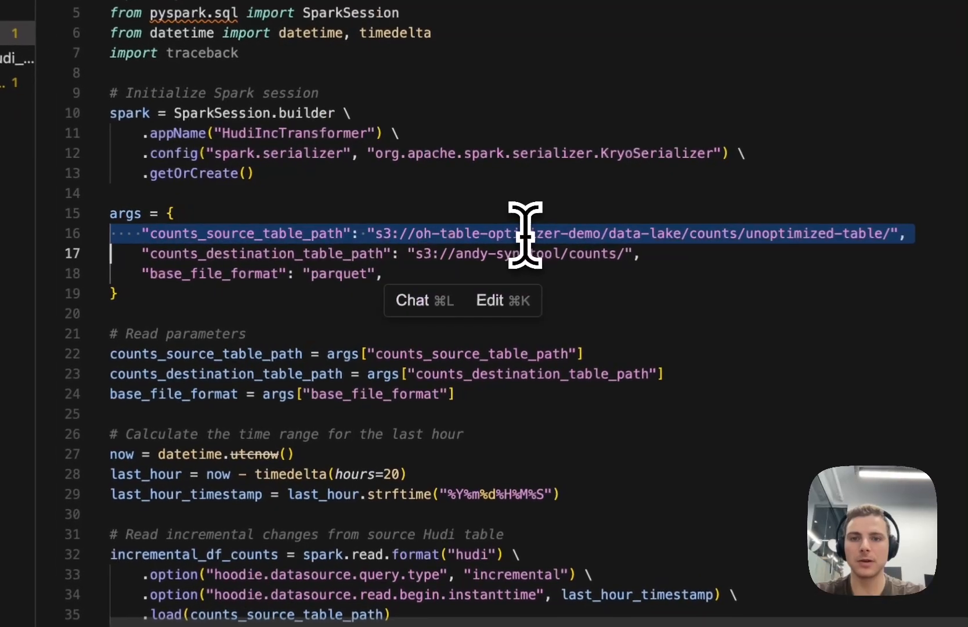
scroll(525, 231, "down", 1)
double_click(557, 197)
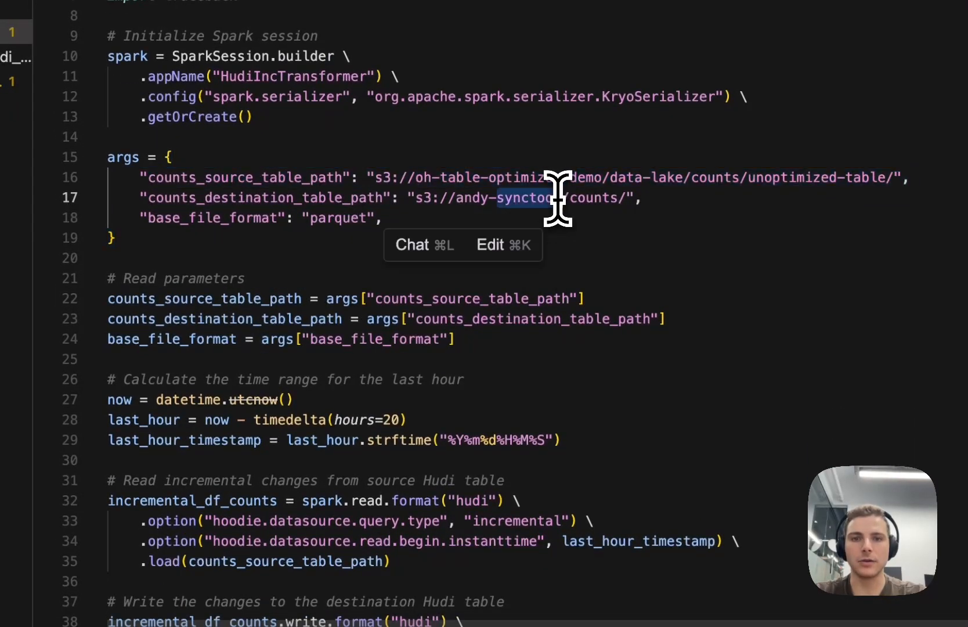
triple_click(557, 197)
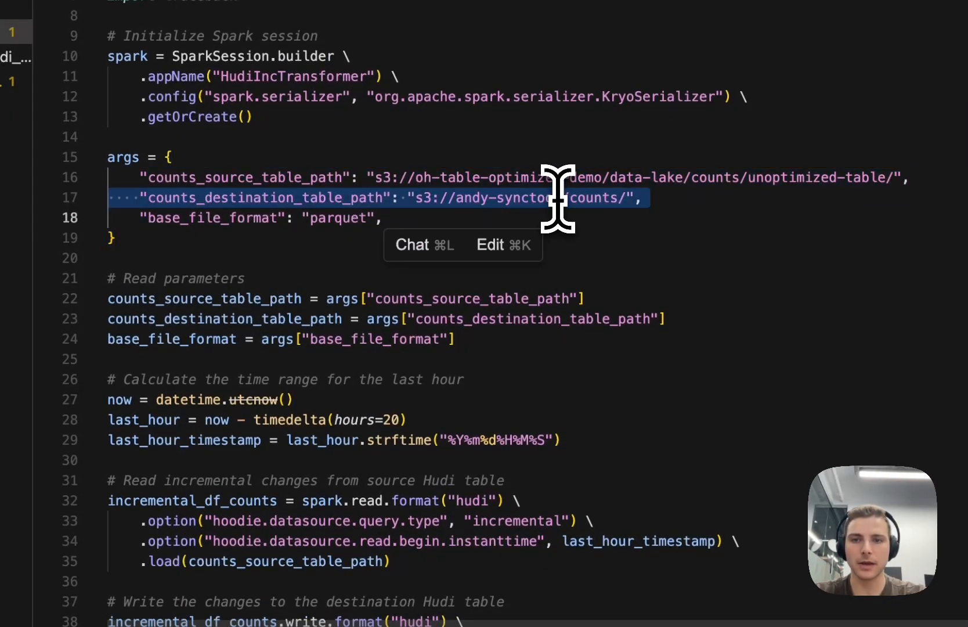
double_click(339, 217)
scroll(347, 219, "down", 3)
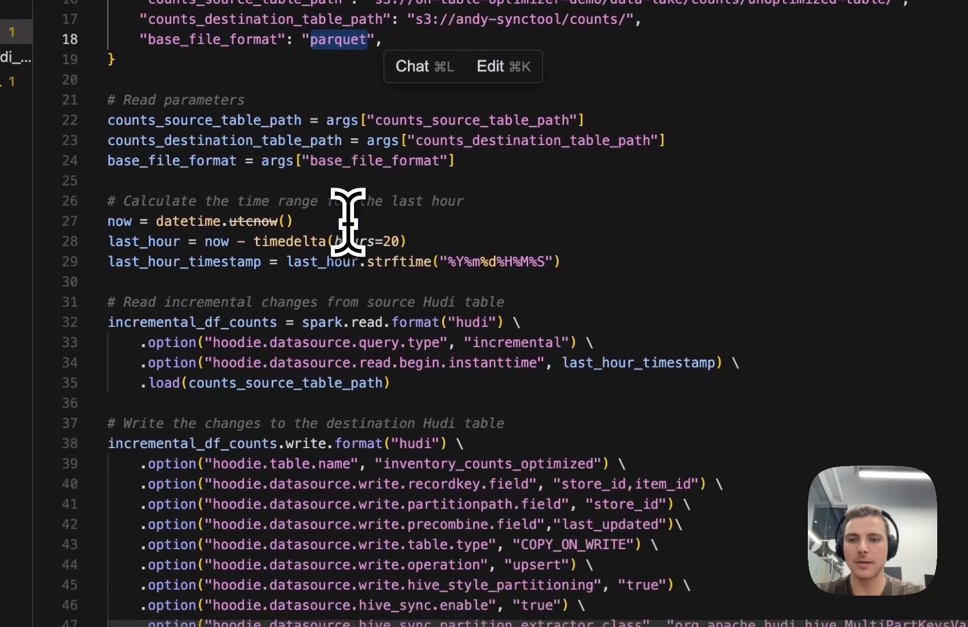
scroll(347, 220, "down", 3)
left_click(583, 540)
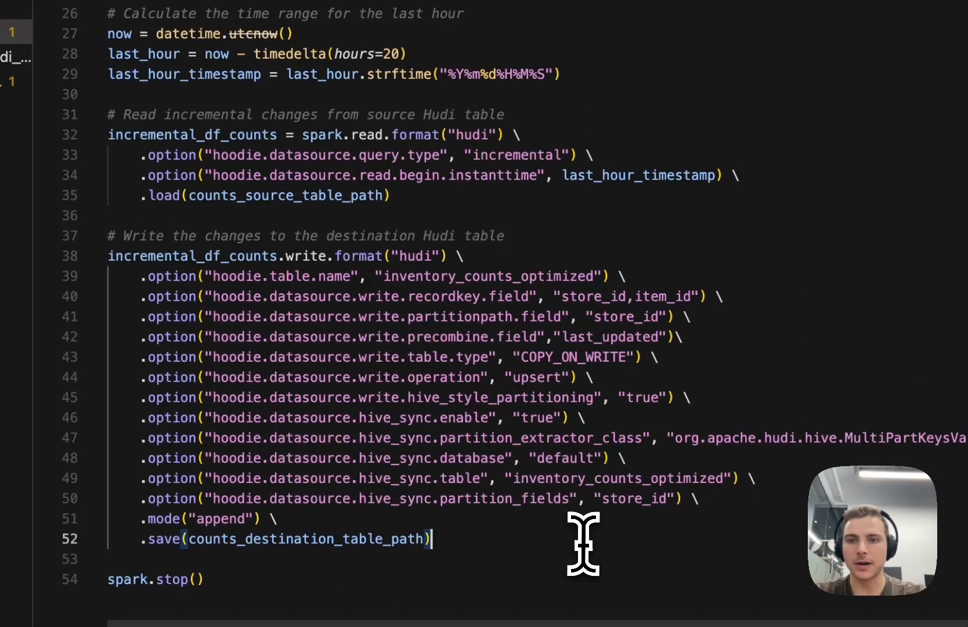
left_click_drag(583, 542, 61, 266)
left_click(614, 237)
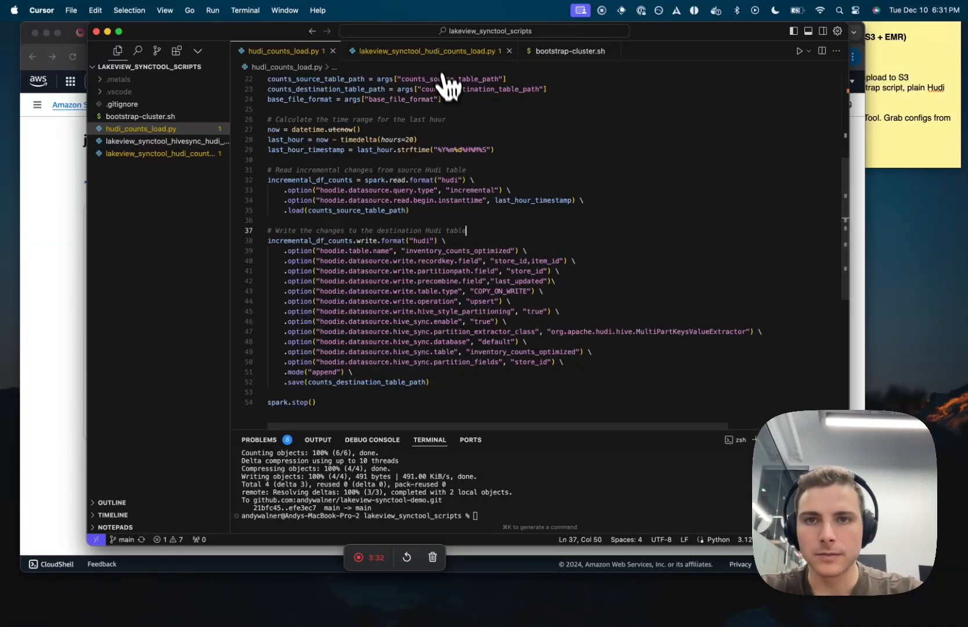
Step: Highlight the base path, meta sync class, lakeview_sync.enable and version lines in lakeview_synctool_hudi_counts_load.py
left_click(427, 51)
scroll(459, 259, "down", 5)
scroll(462, 271, "down", 2)
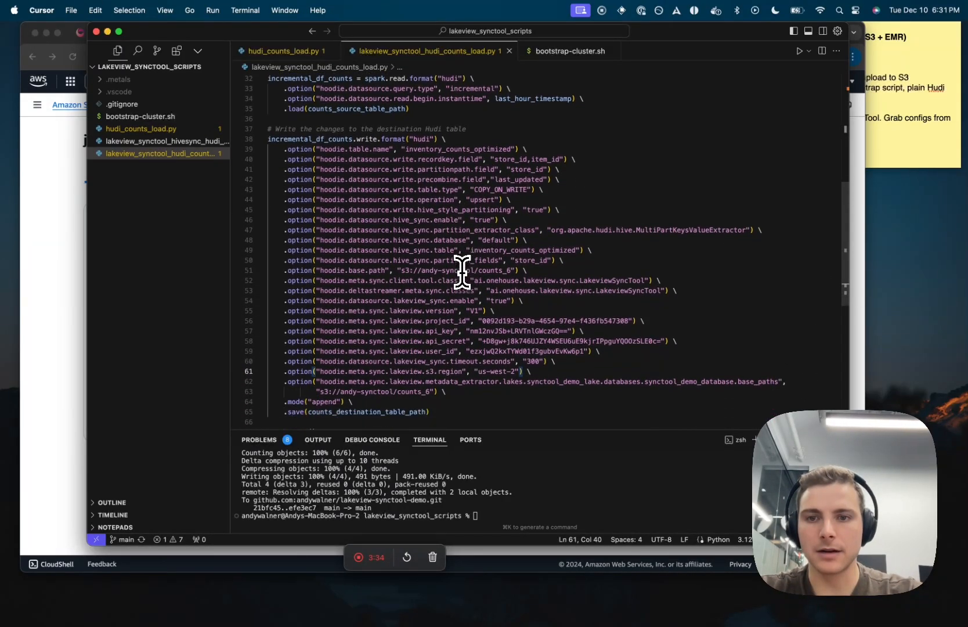
triple_click(435, 264)
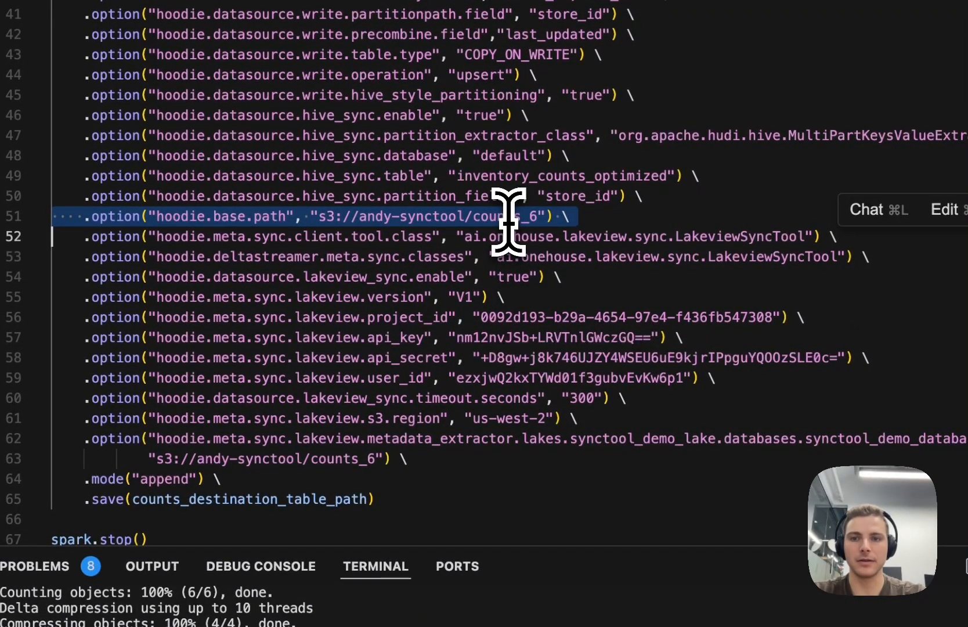
triple_click(607, 238)
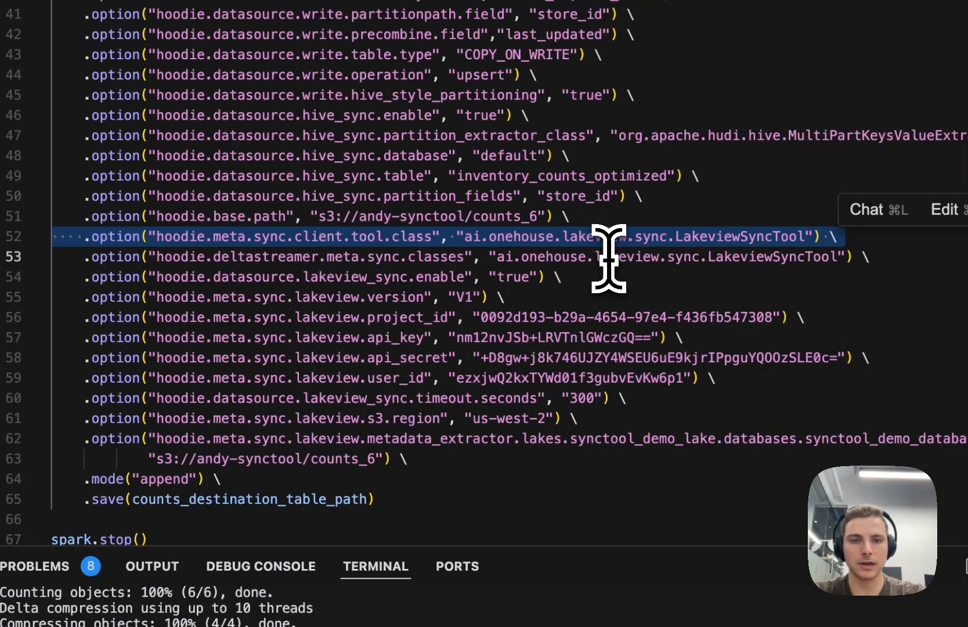
triple_click(749, 256)
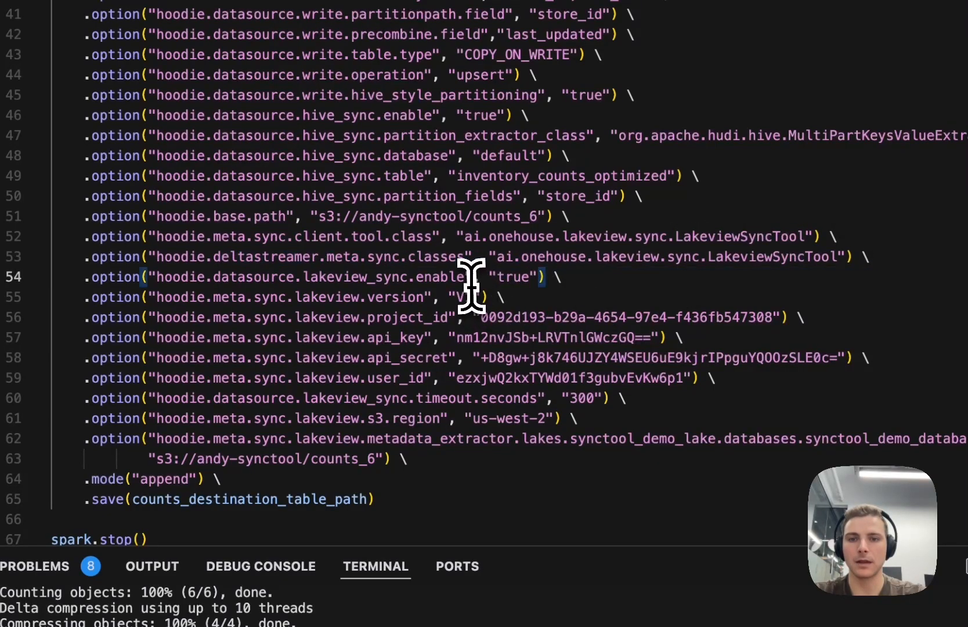
triple_click(473, 277)
triple_click(444, 293)
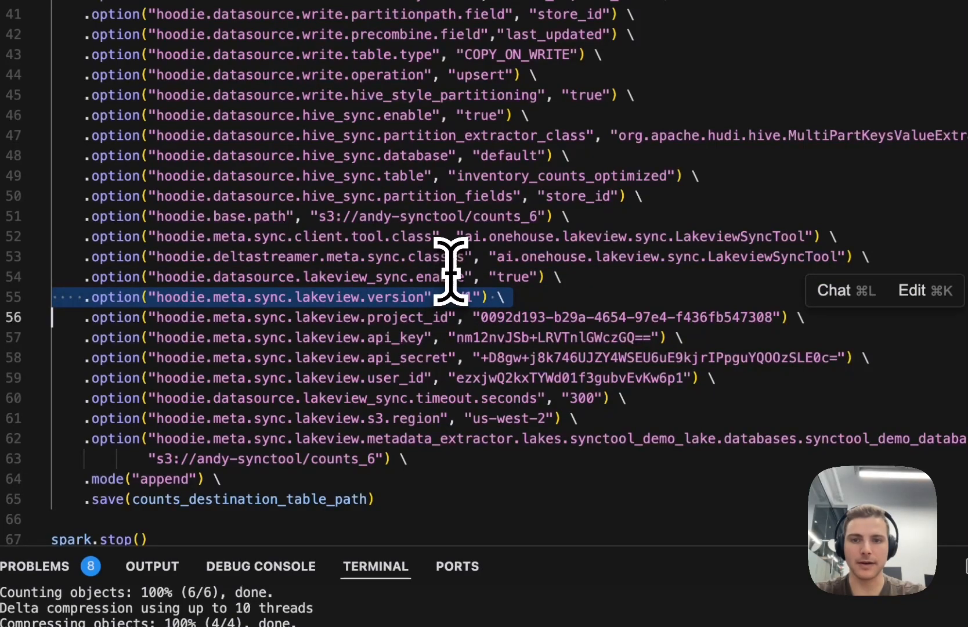
Step: Highlight the project ID, API key, secret and user ID sync options
scroll(447, 267, "down", 3)
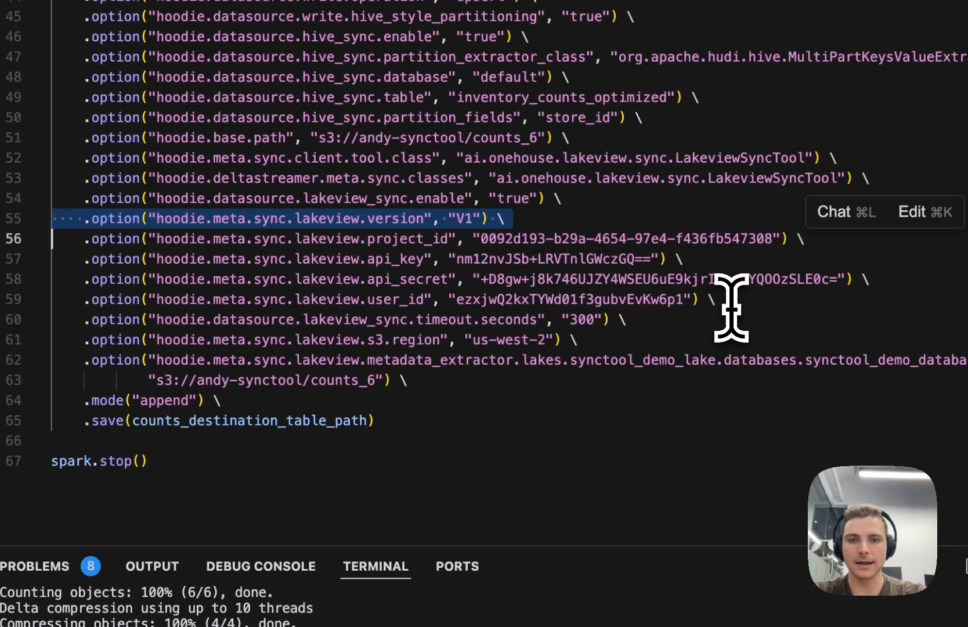
left_click_drag(730, 307, 56, 239)
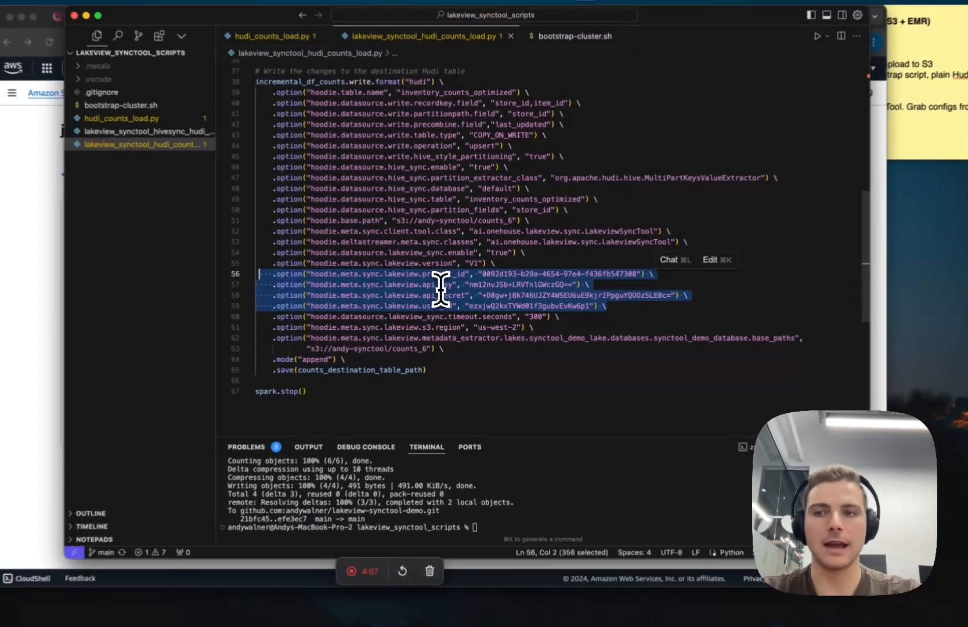
left_click(60, 275)
Step: Check the user and project IDs in the Onehouse profile details
left_click(146, 36)
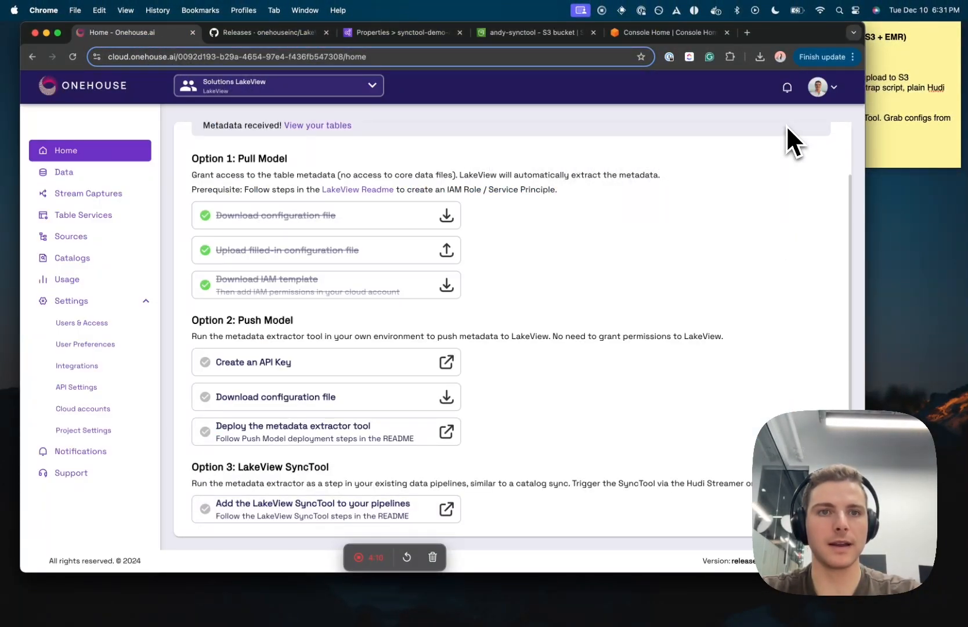
left_click(823, 87)
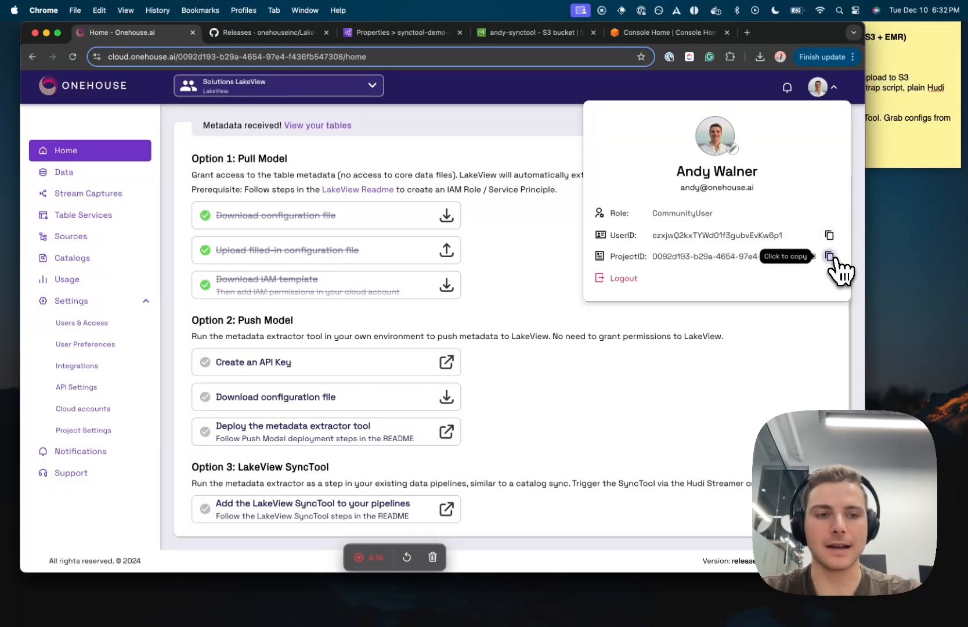
left_click(729, 379)
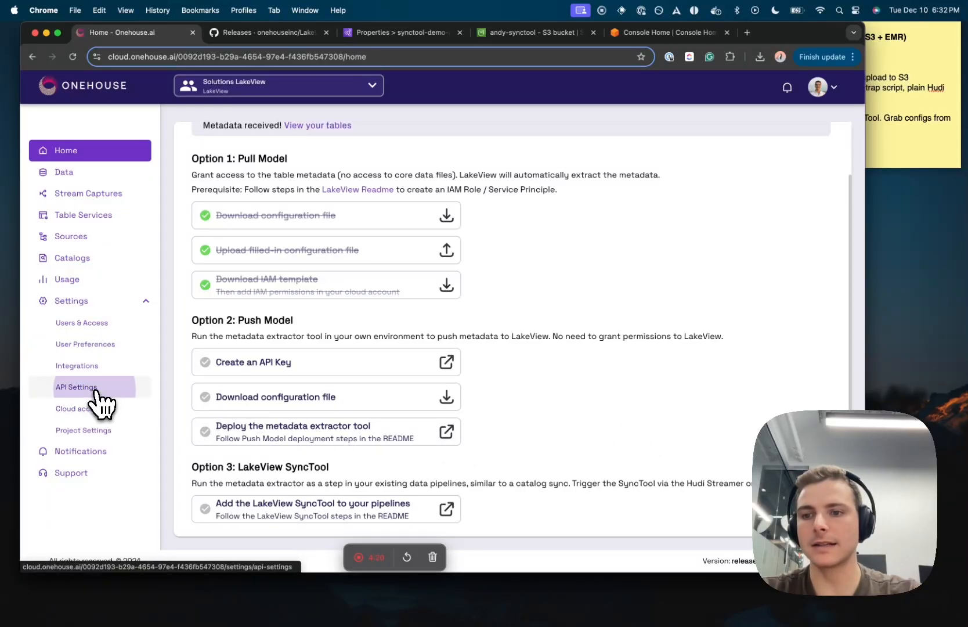
Step: Review the two API access tokens under API Settings without creating one, then return to Cursor
left_click(119, 388)
left_click(256, 219)
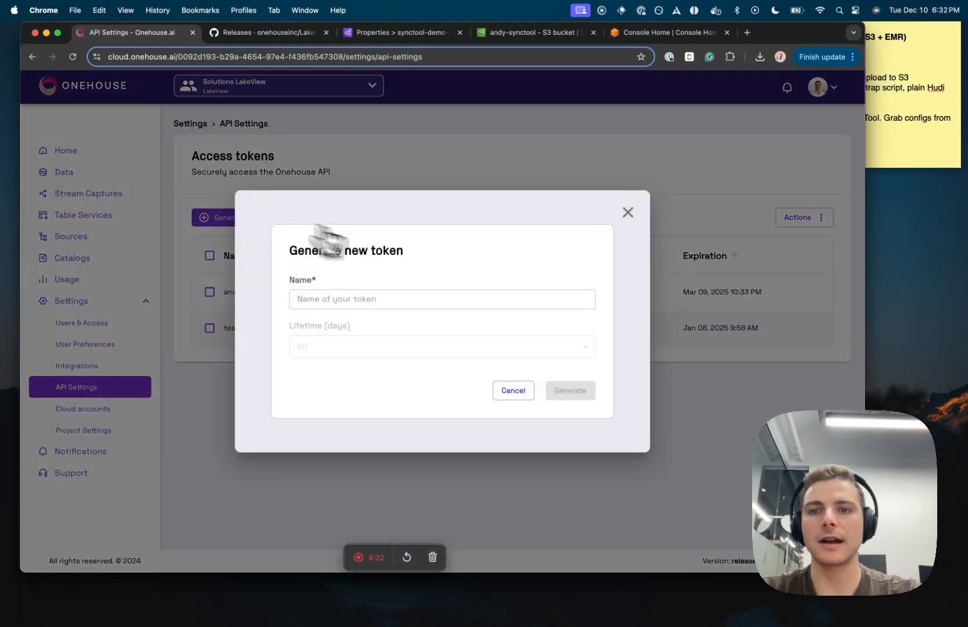
left_click(627, 212)
key("ctrl+Up")
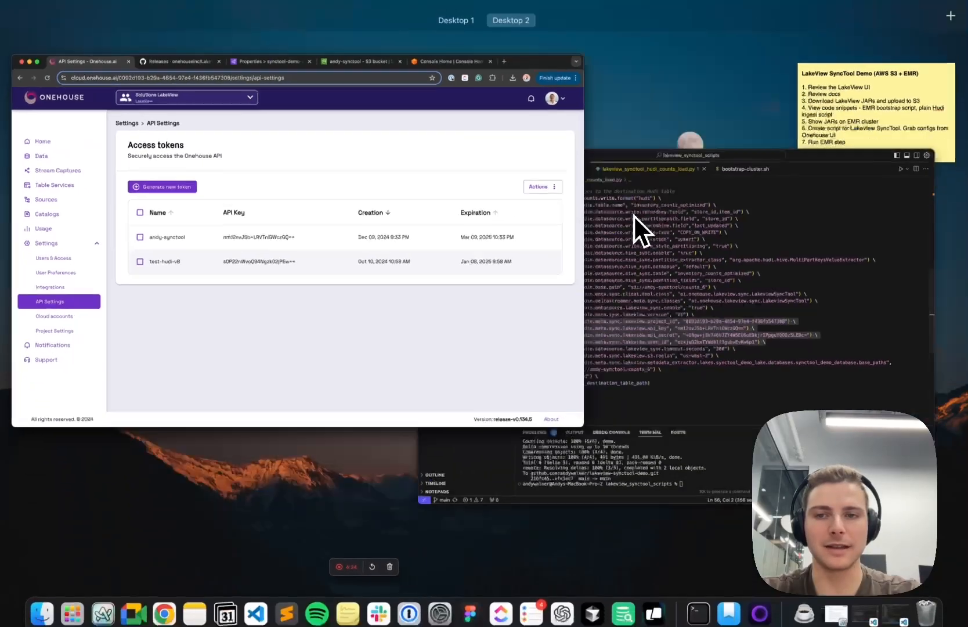
left_click(682, 273)
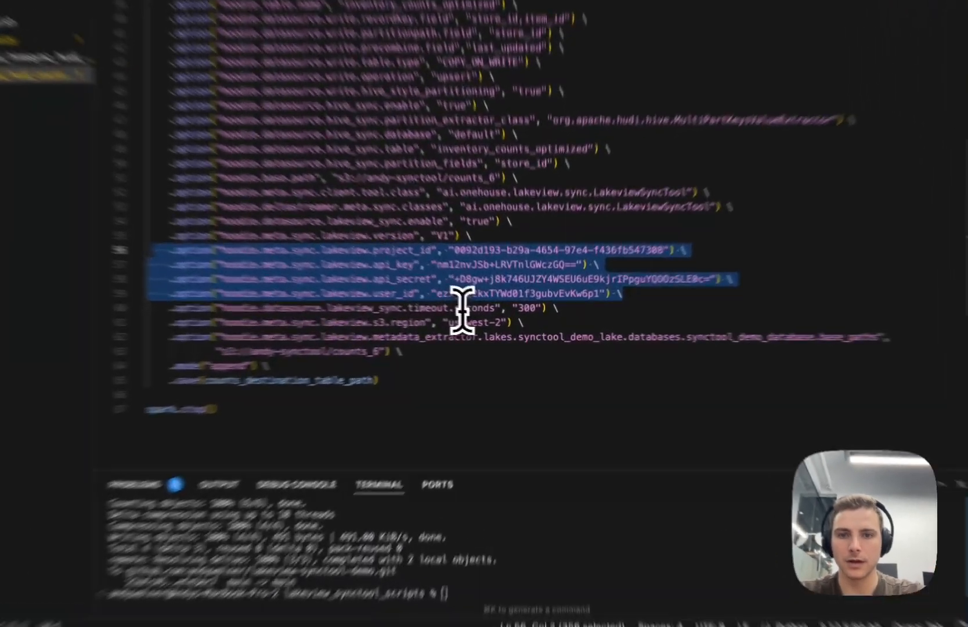
triple_click(479, 317)
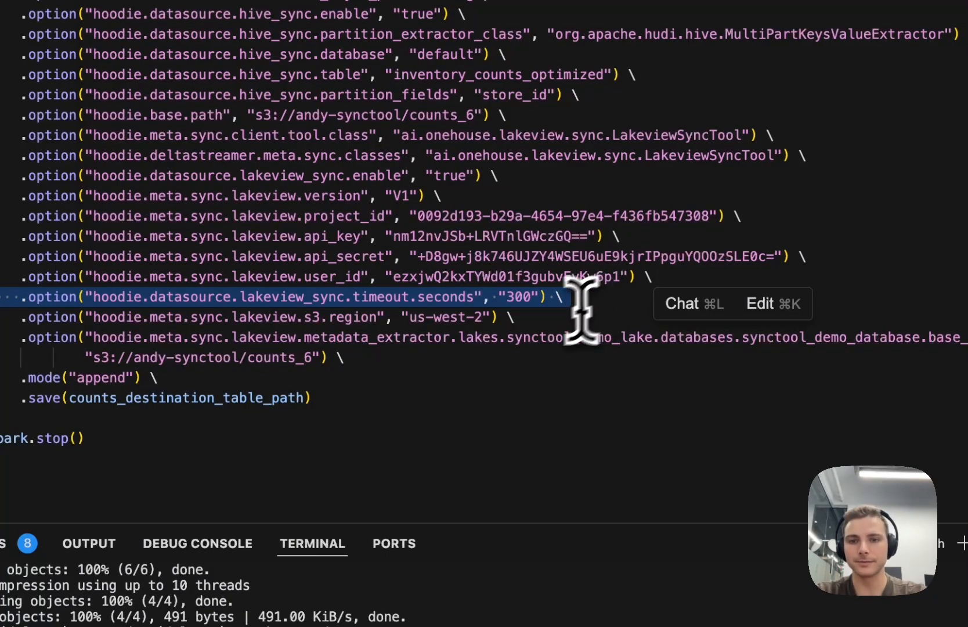
triple_click(359, 320)
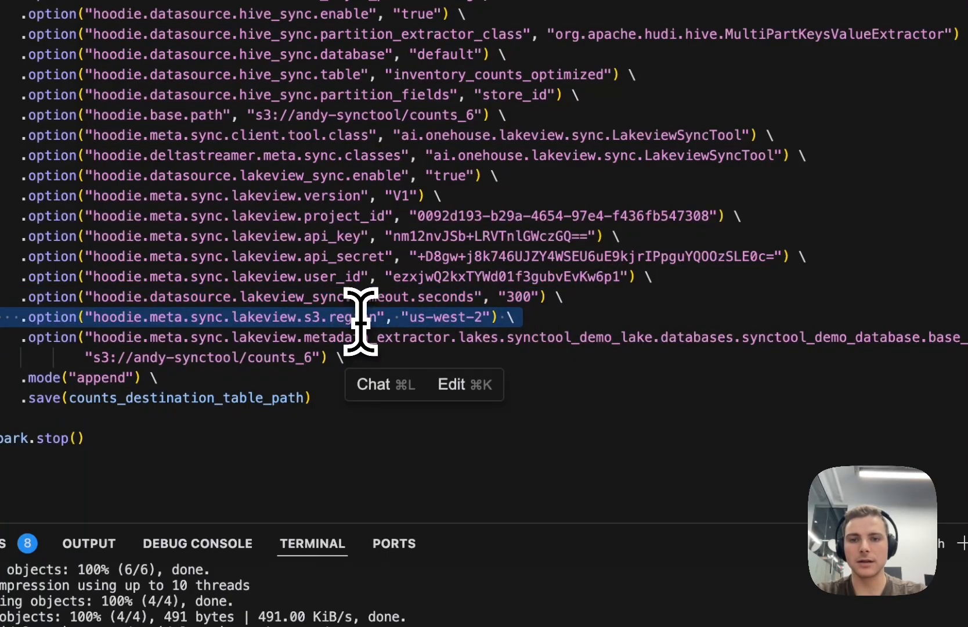
triple_click(416, 339)
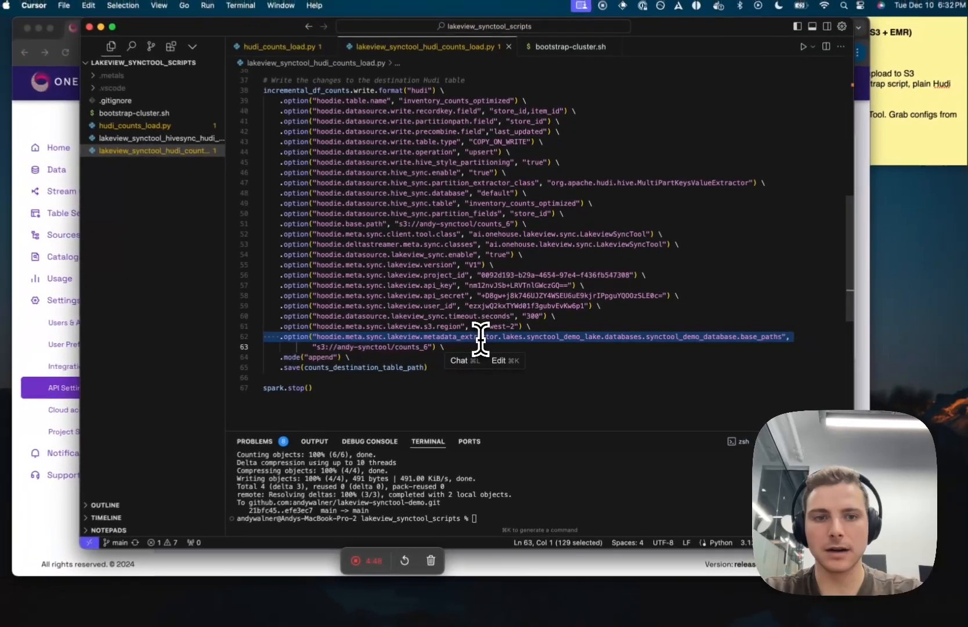
left_click(511, 348)
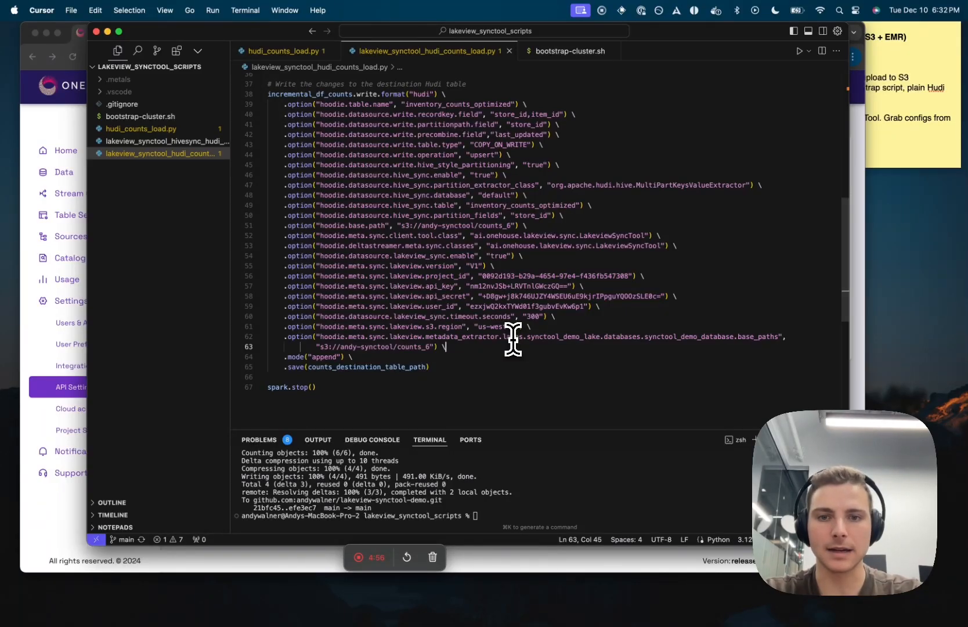
Step: Browse Onehouse Data to demo-lake > demo-database > retail_scans table overview
left_click(54, 201)
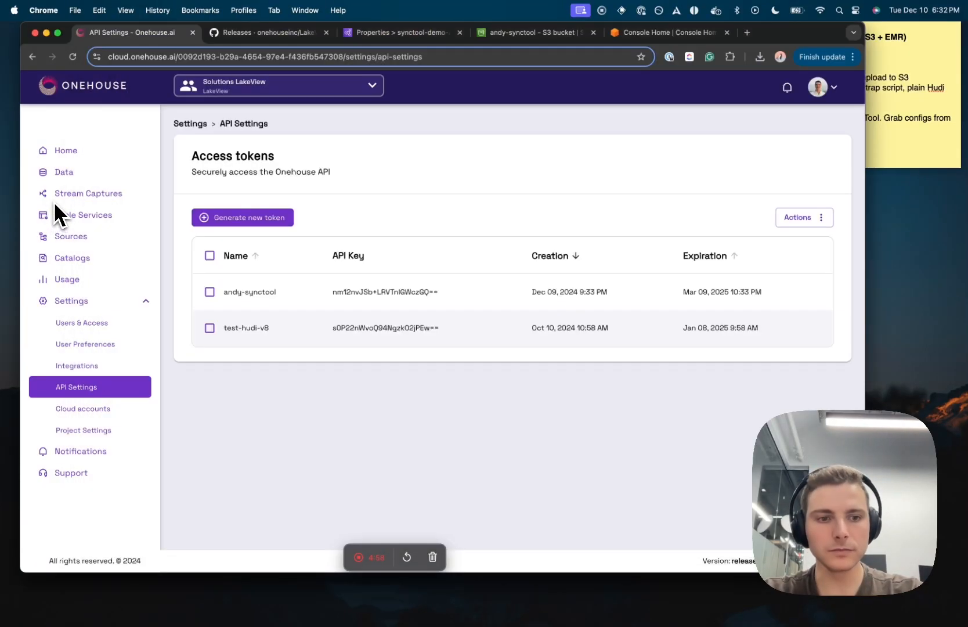
left_click(61, 174)
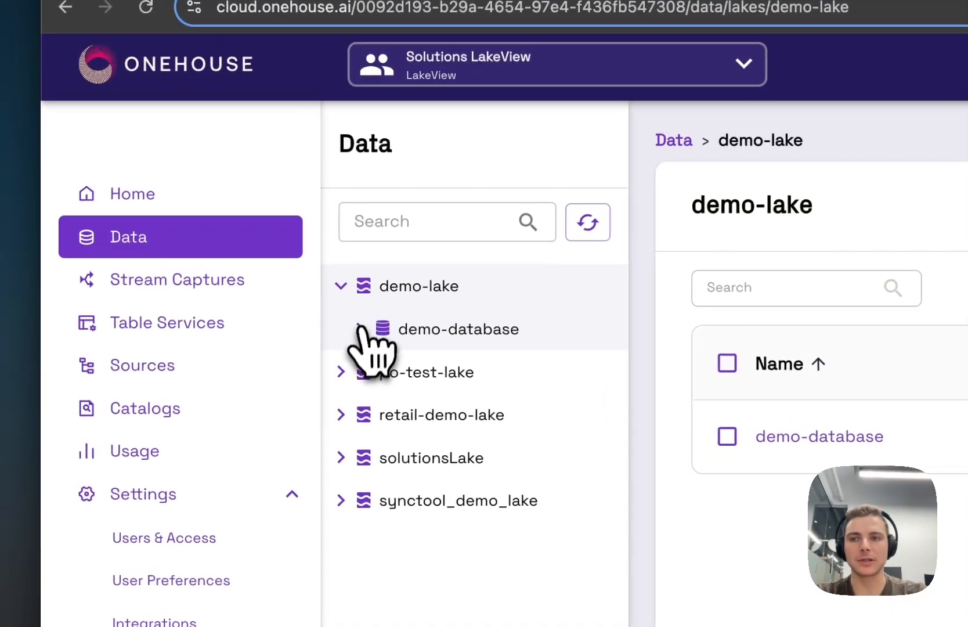
left_click(179, 218)
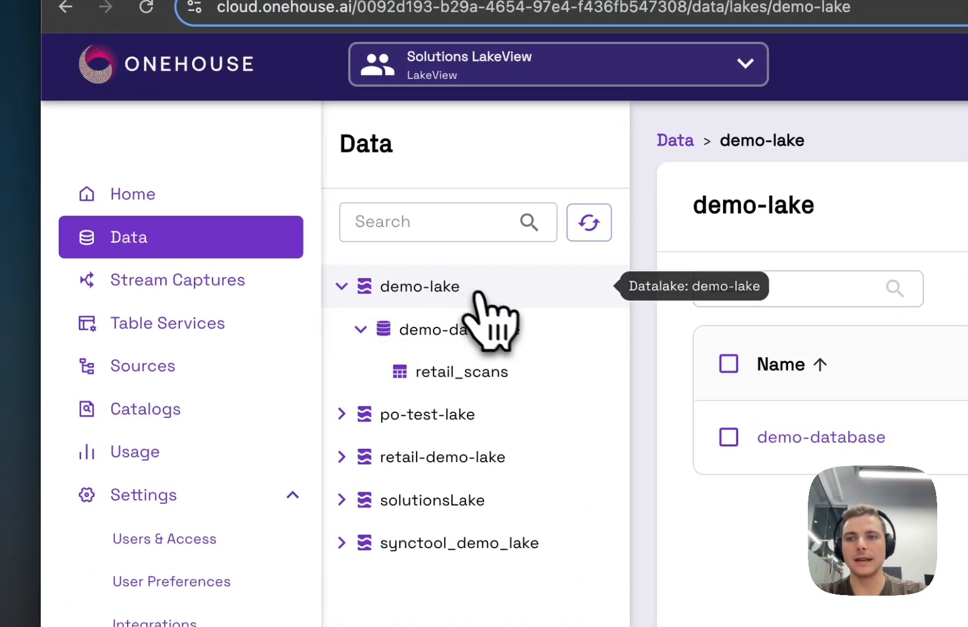
left_click(552, 332)
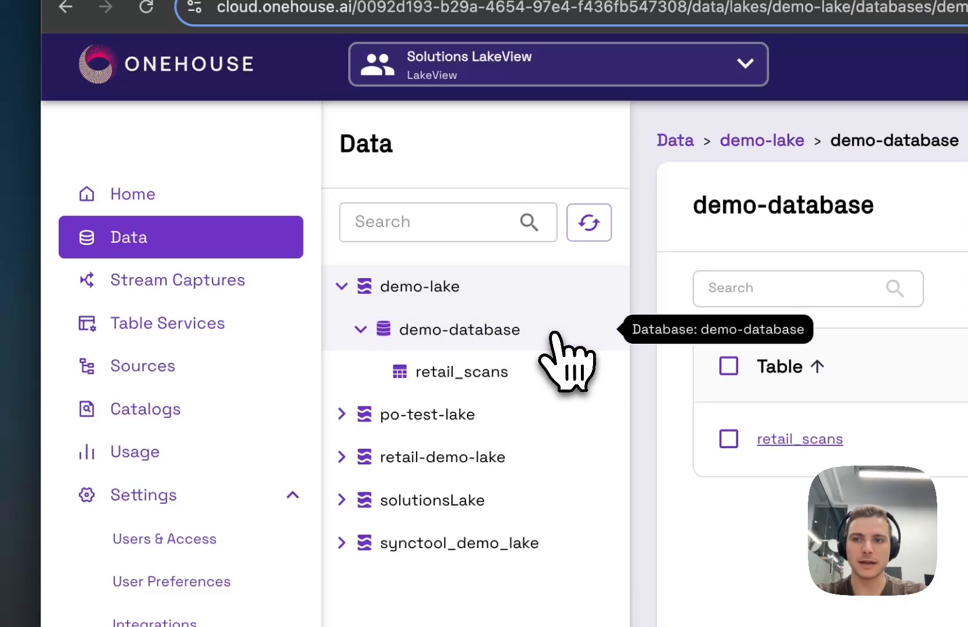
left_click(544, 375)
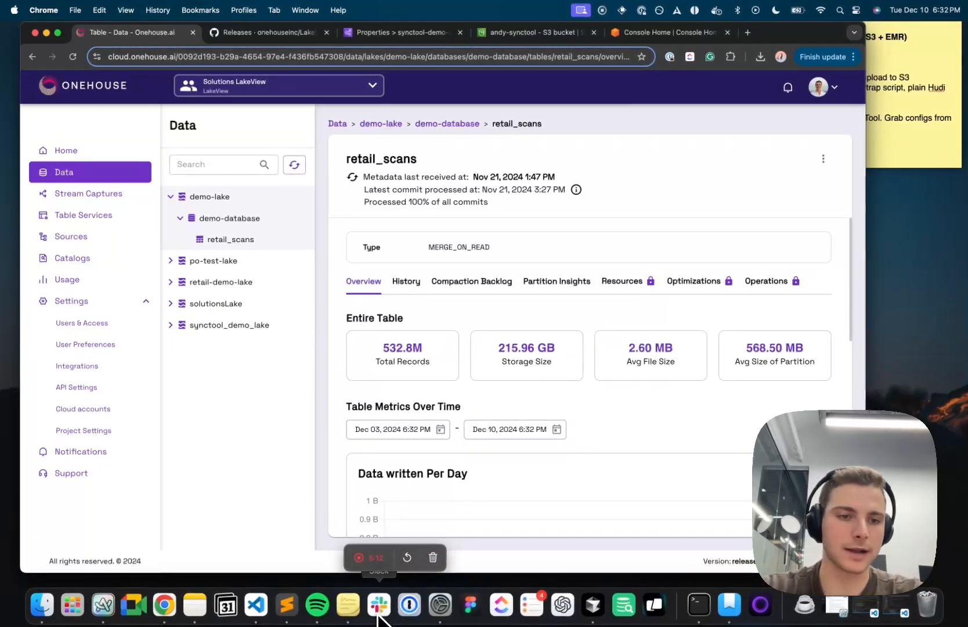
Step: Compare the s3://andy-synctool/counts_6 extractor path with the script's hoodie.base.path line
key("ctrl+Up")
left_click(540, 401)
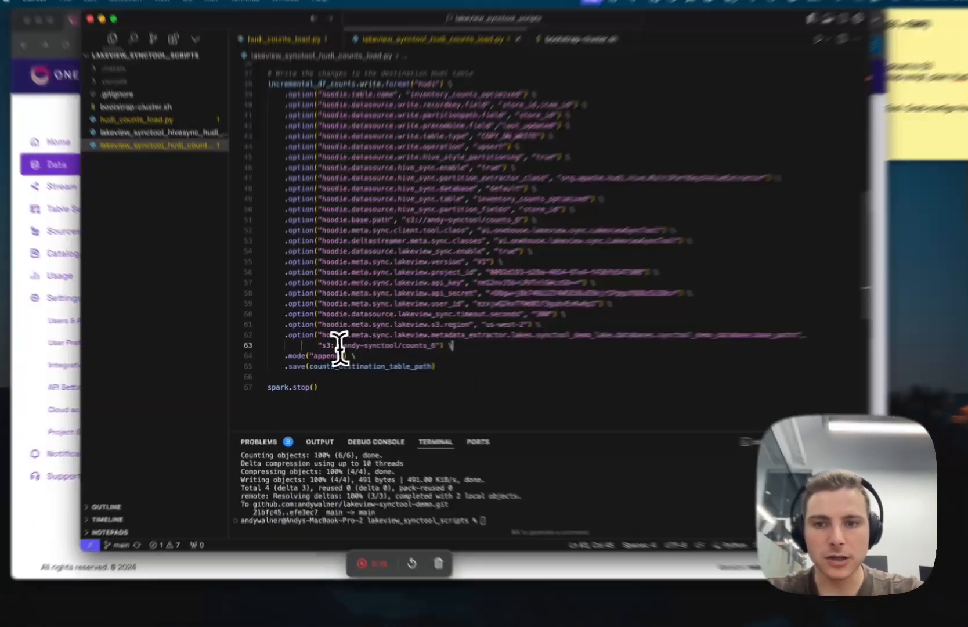
left_click_drag(320, 347, 428, 348)
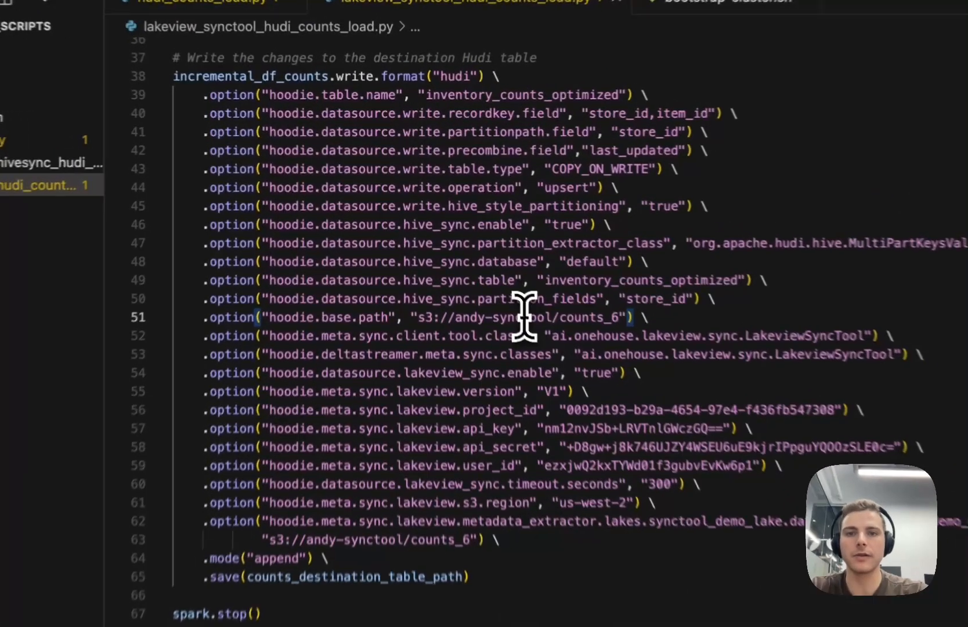
triple_click(462, 225)
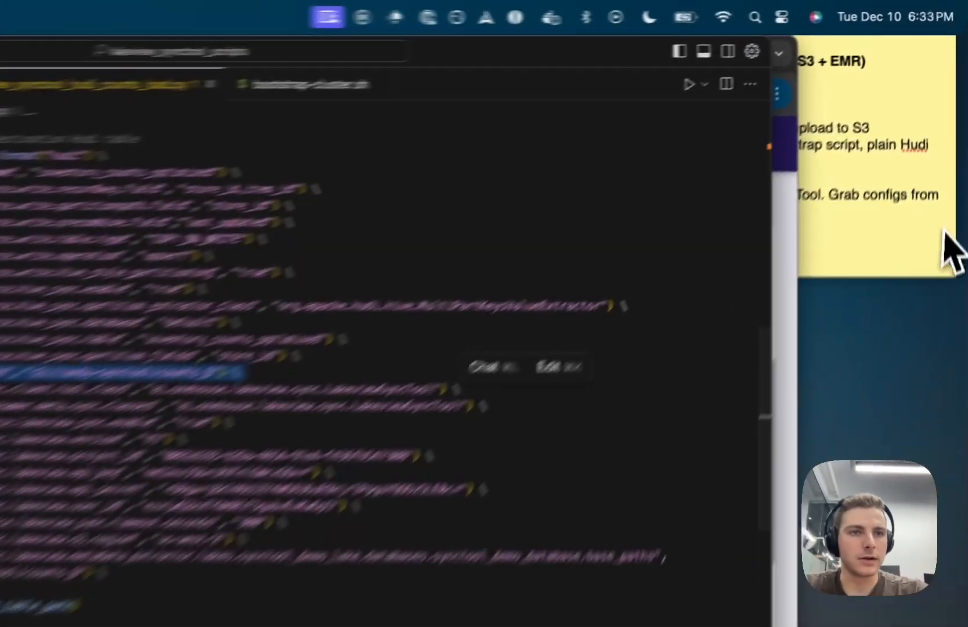
left_click(944, 137)
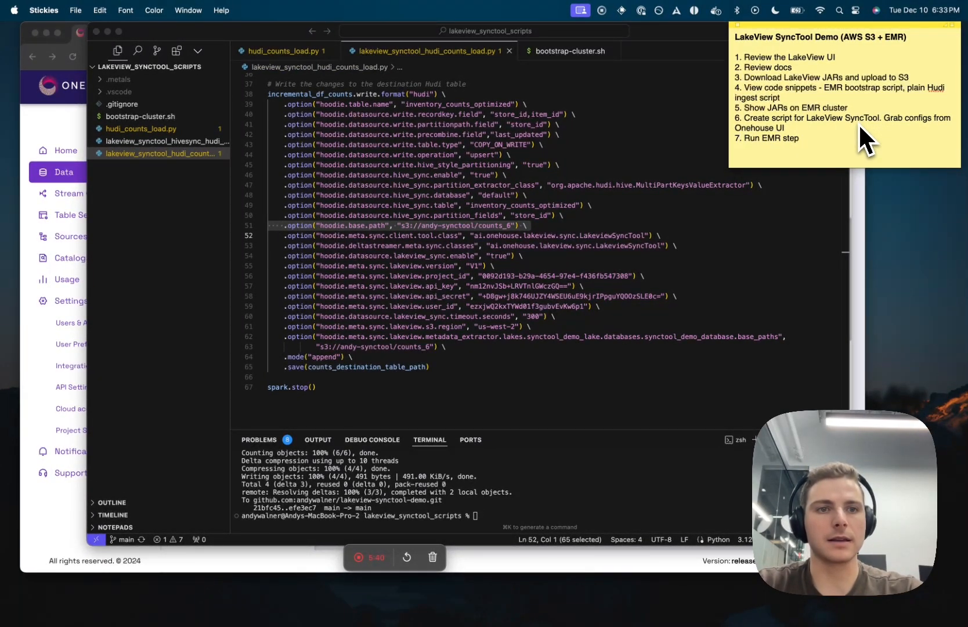
left_click(508, 256)
Step: Open the andy-synctool scripts/ folder in S3 and confirm lakeview_synctool_hudi_counts_load.py is there
left_click(36, 245)
left_click(547, 34)
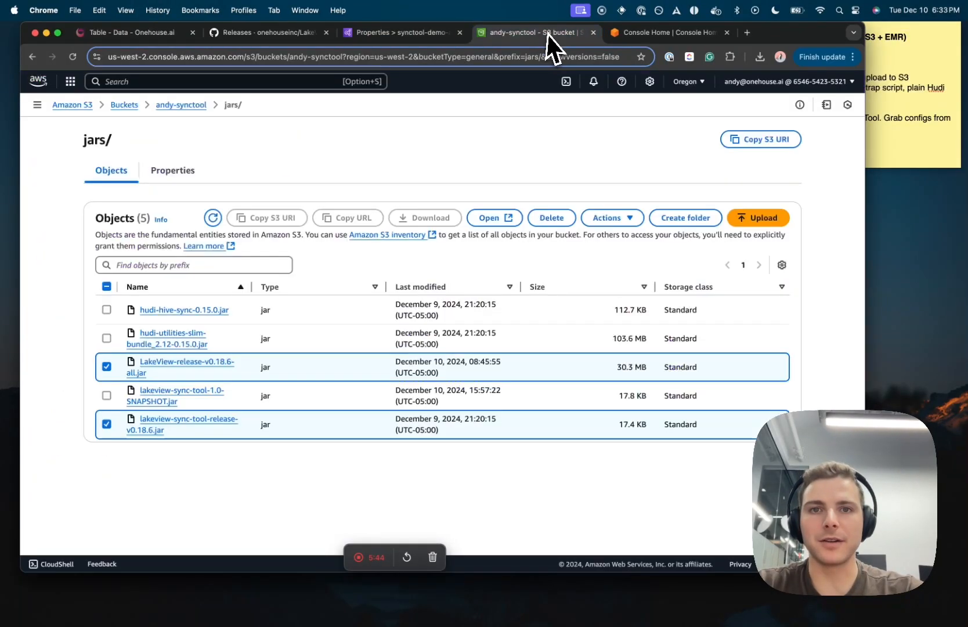
left_click(187, 106)
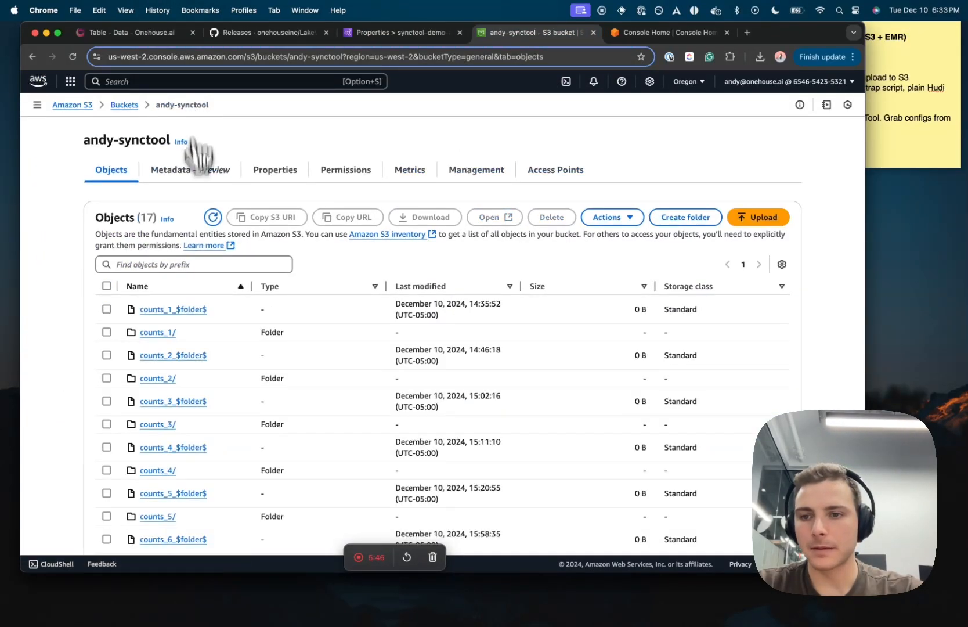
scroll(200, 272, "down", 3)
scroll(203, 290, "up", 1)
left_click(166, 509)
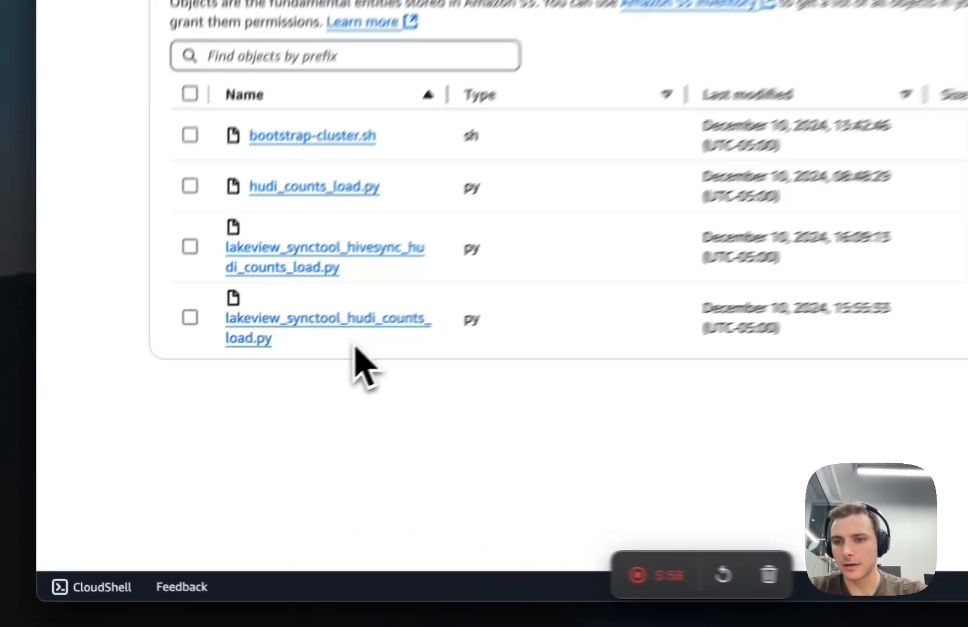
left_click_drag(355, 347, 200, 316)
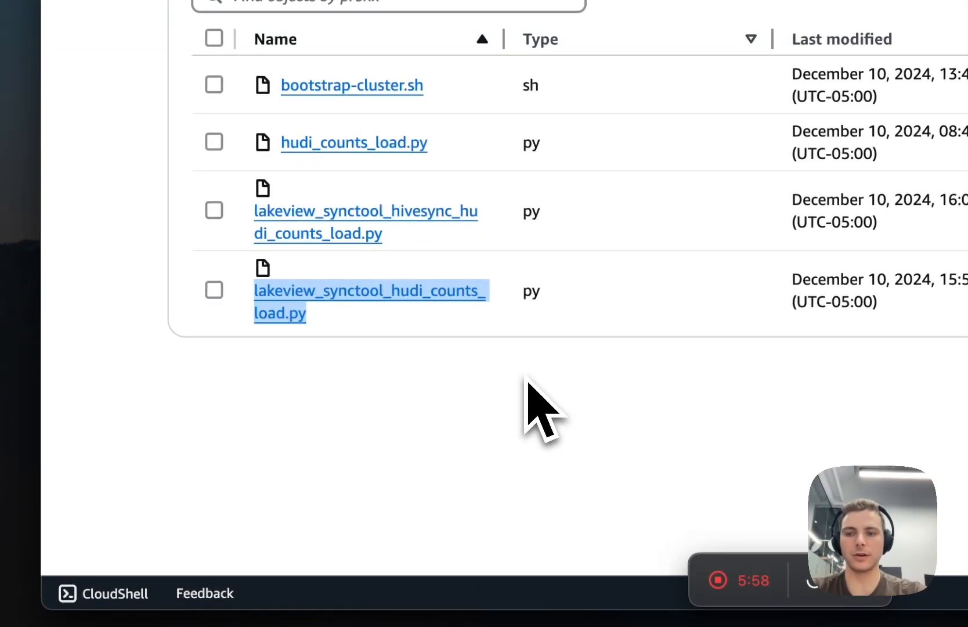
left_click(614, 341)
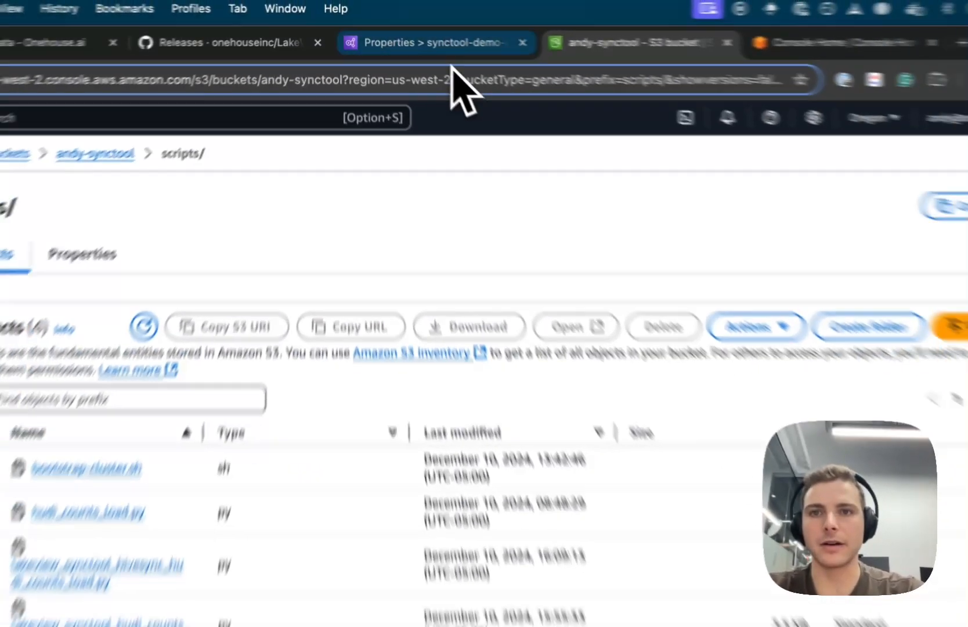
Step: Add a new Spark application step from the synctool-demo-andy cluster's Steps list
left_click(415, 33)
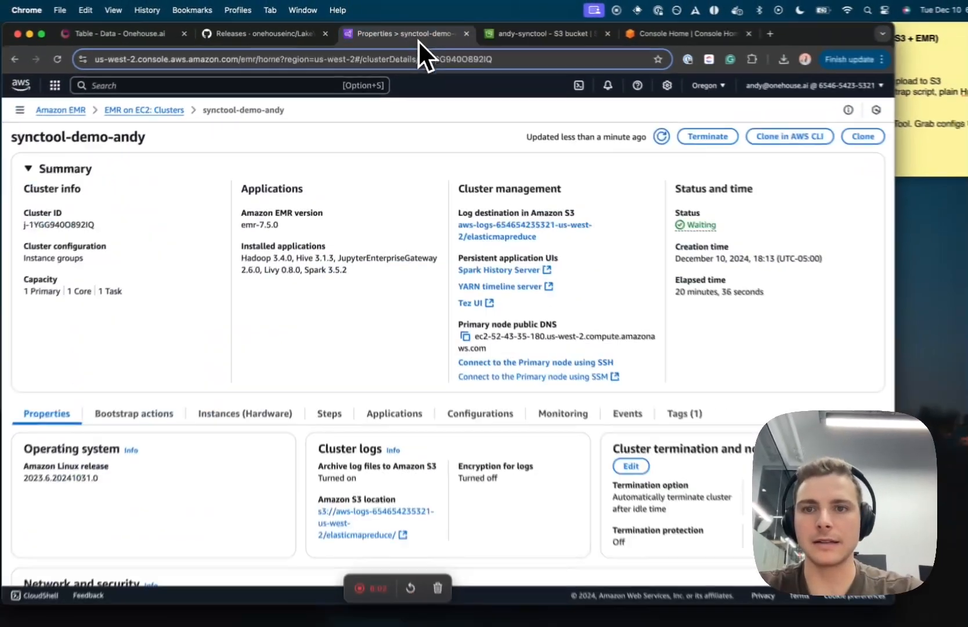
scroll(389, 287, "down", 2)
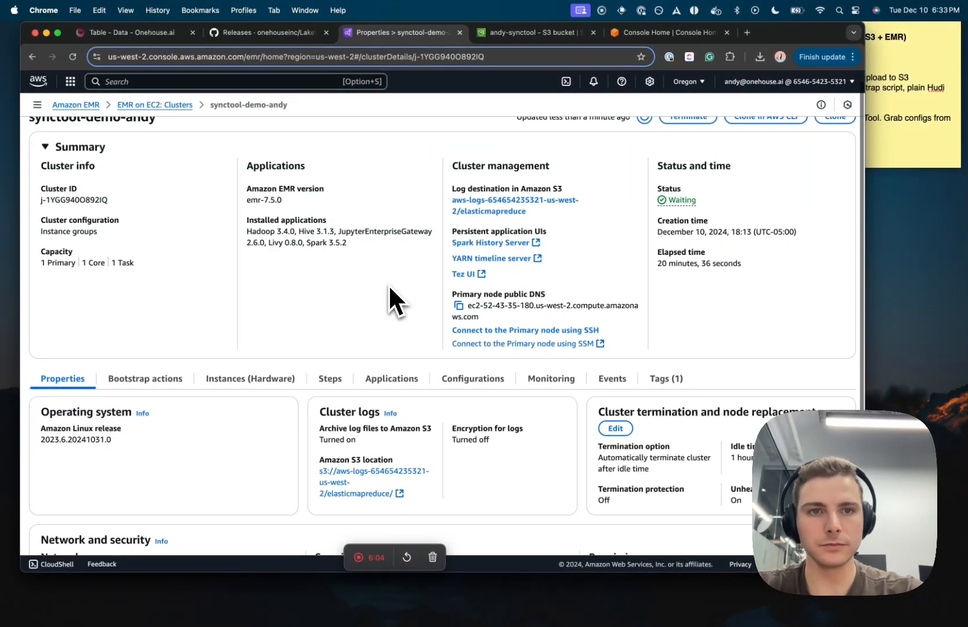
left_click(331, 357)
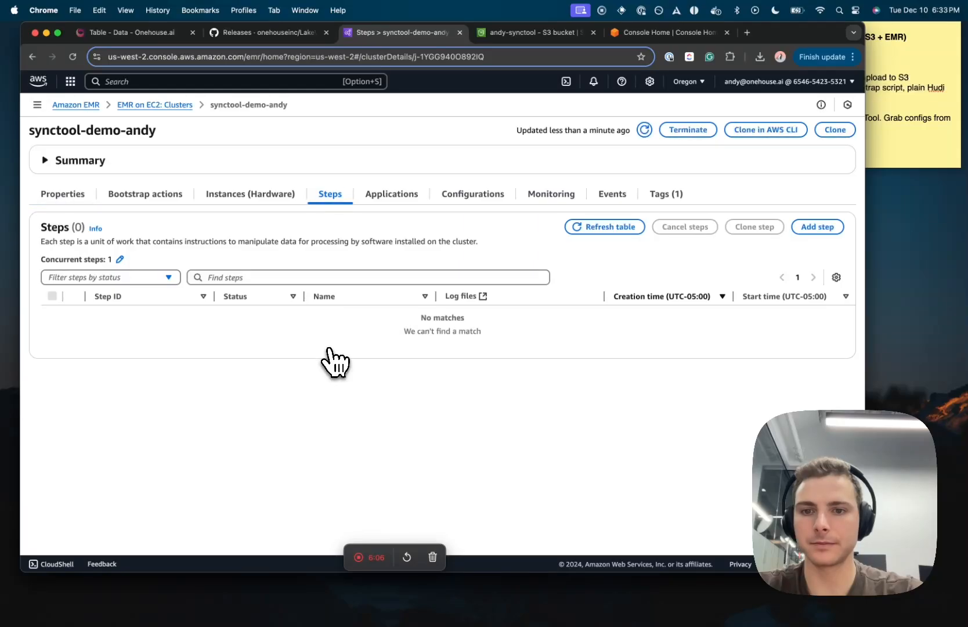
left_click(809, 227)
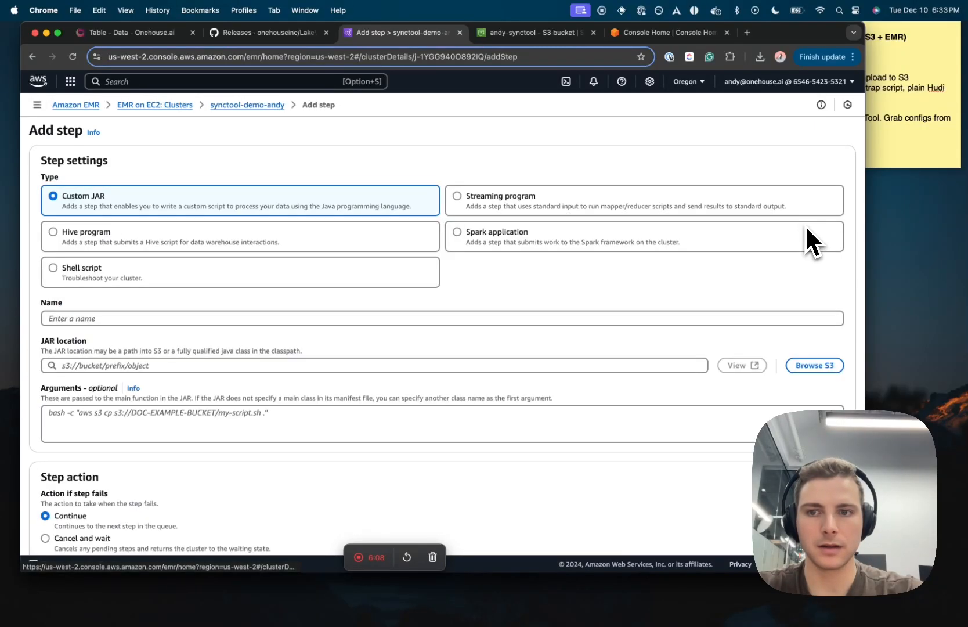
left_click(459, 233)
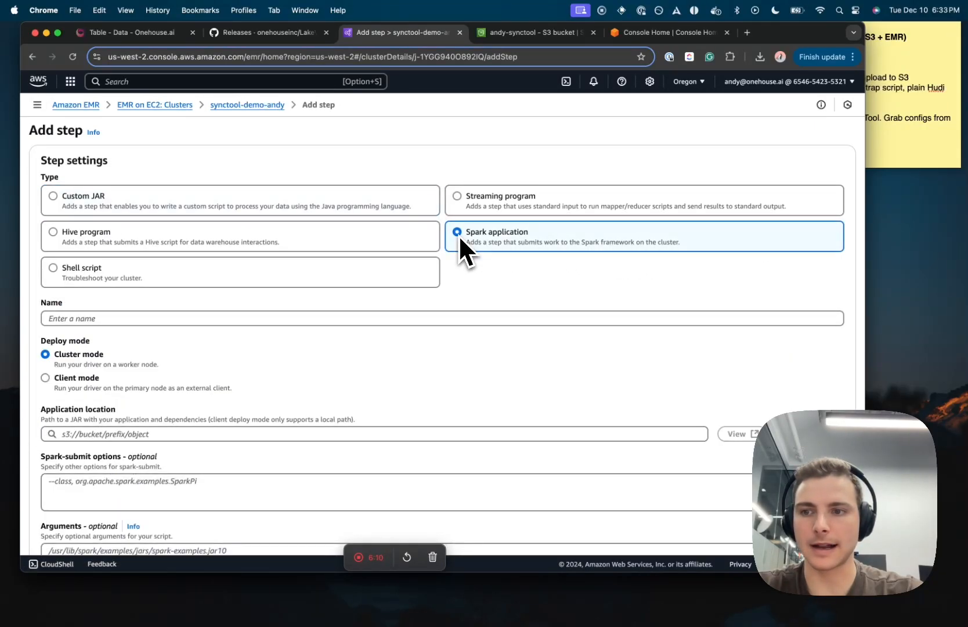
Step: Name the step synctool-demo and go back to the S3 scripts/ folder
scroll(458, 234, "down", 3)
left_click(459, 231)
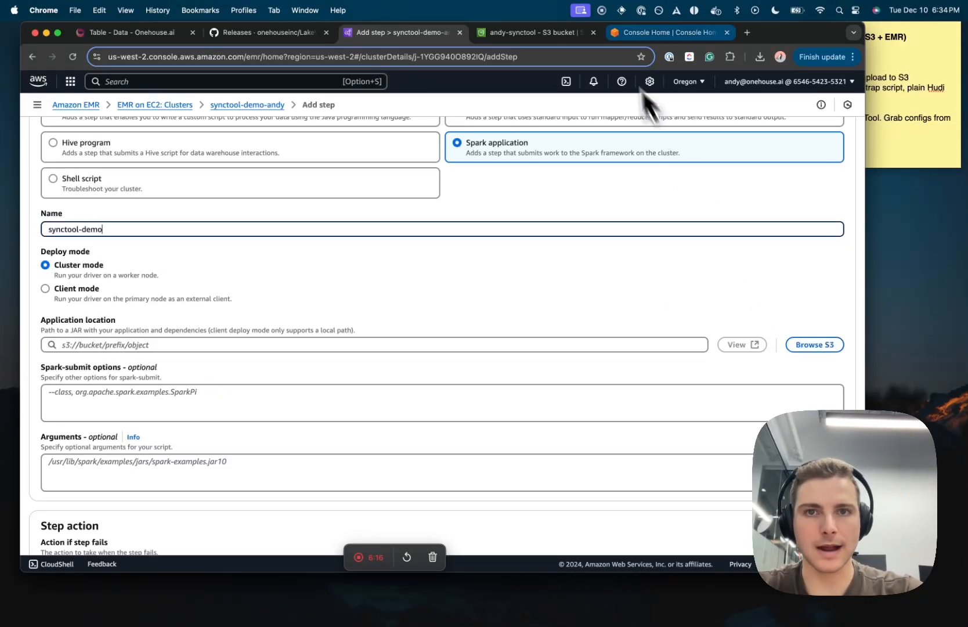
left_click(525, 34)
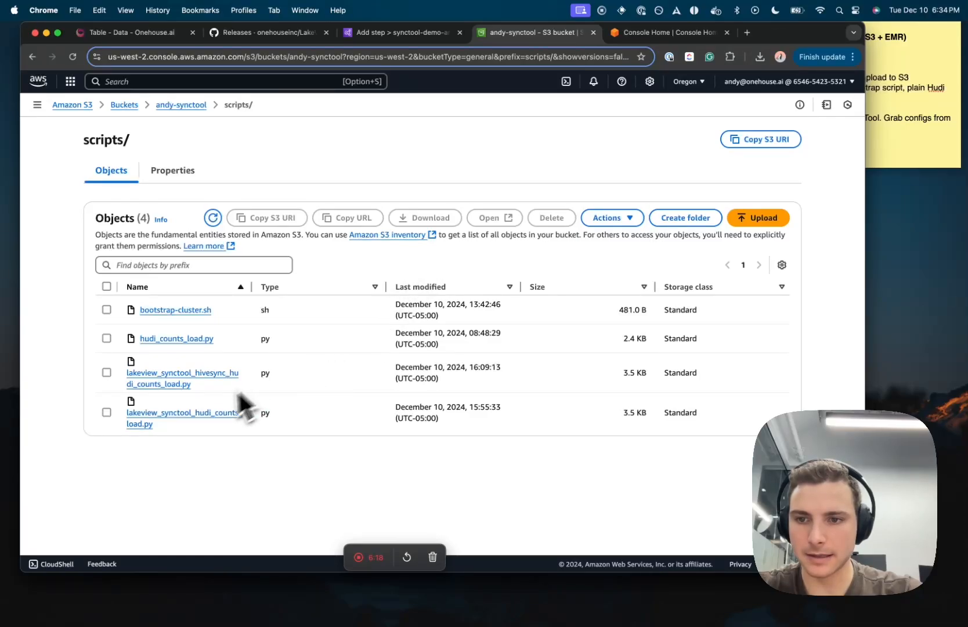
Step: Paste the S3 URI s3://andy-synctool/scripts/lakeview_synctool_hudi_counts_load.py into the step's Application location
left_click(108, 413)
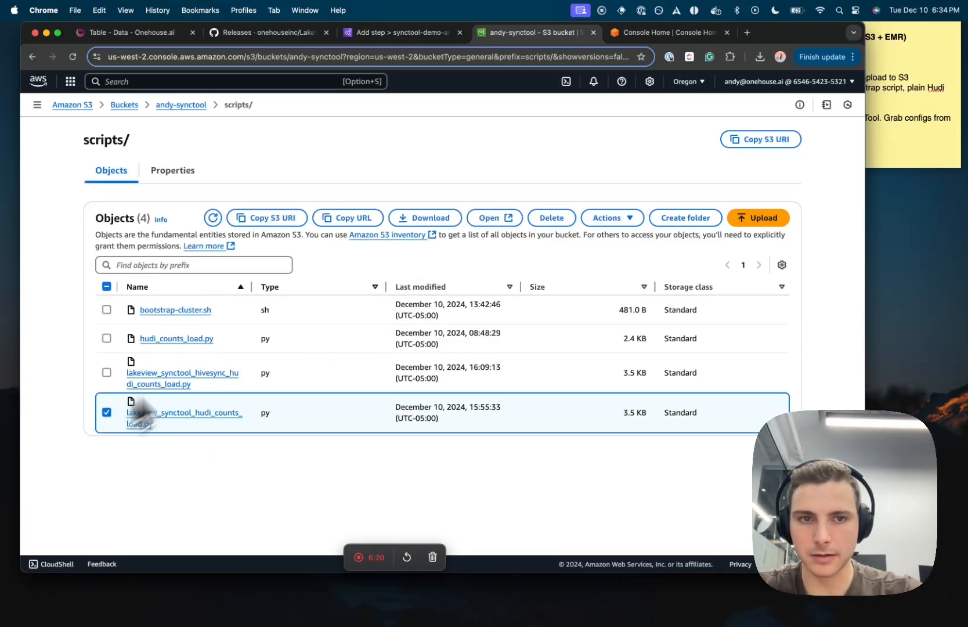
left_click(276, 223)
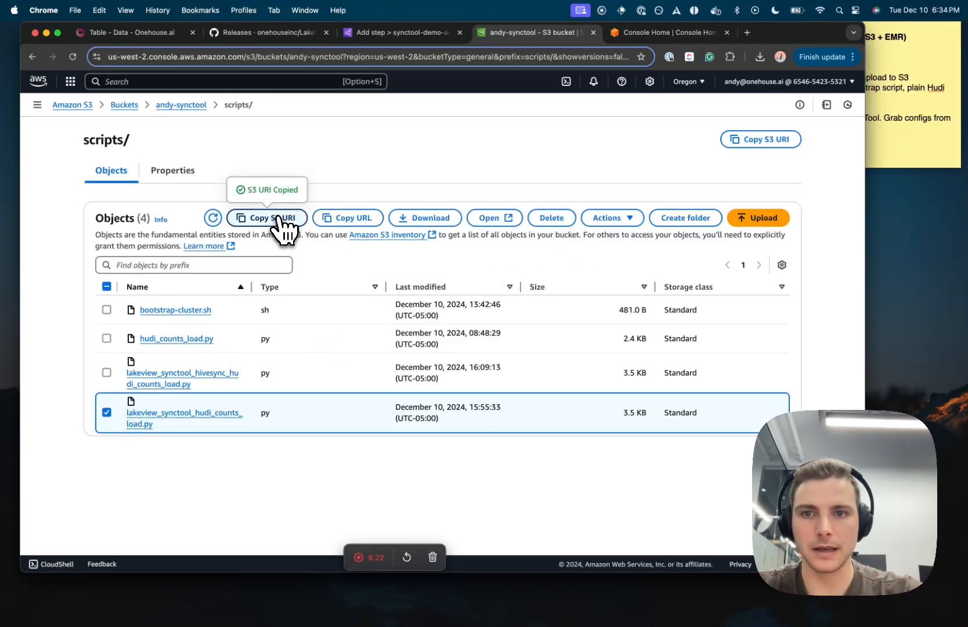
left_click(402, 35)
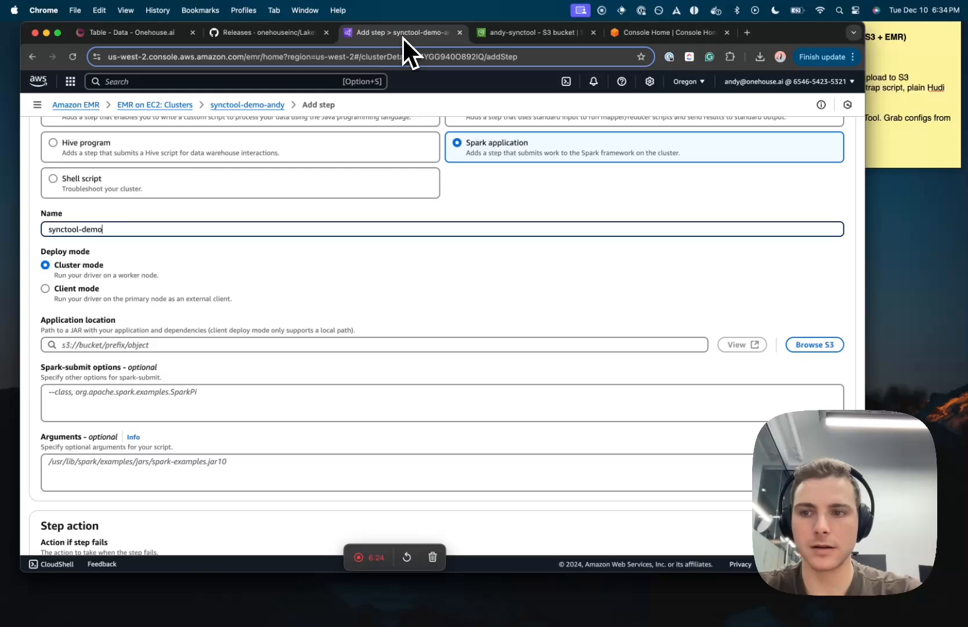
left_click(262, 344)
key("super+v")
left_click(250, 405)
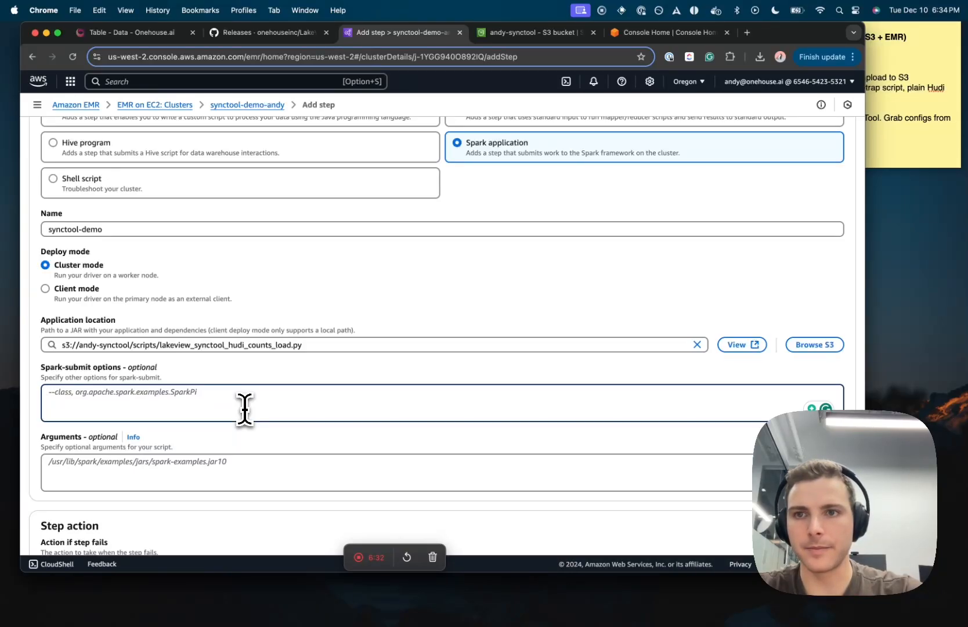
Step: Copy the --jars and --packages arguments from a failed step on cluster j-22OSEAW59OARH
left_click(192, 110, "super")
left_click(516, 33)
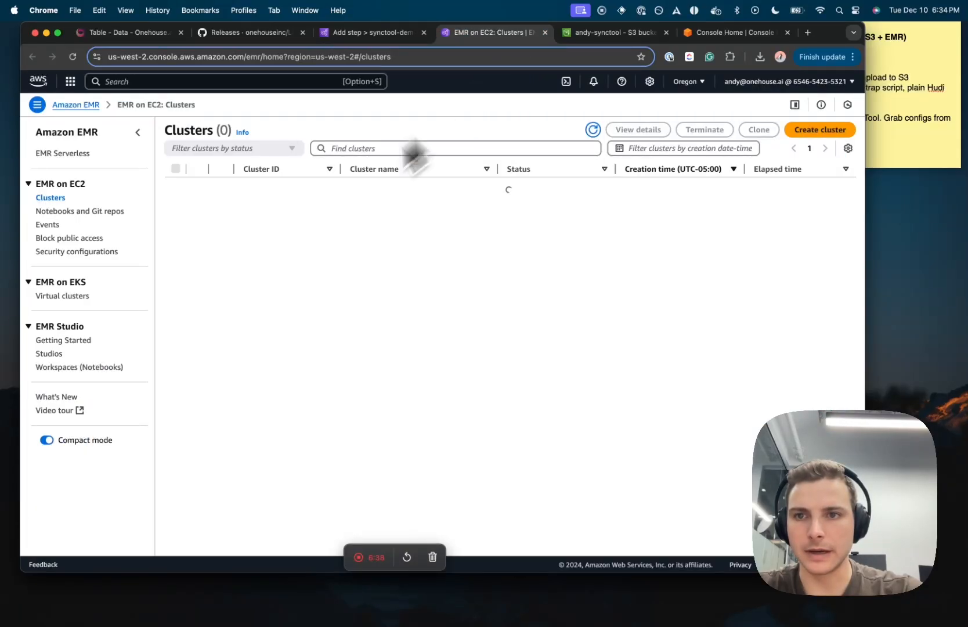
left_click(297, 254)
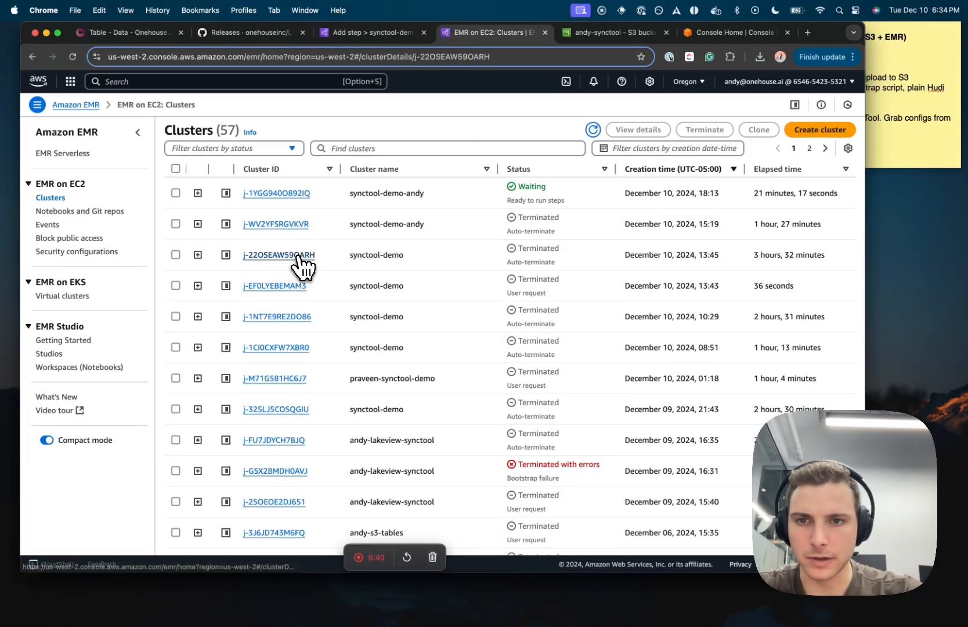
left_click(332, 385)
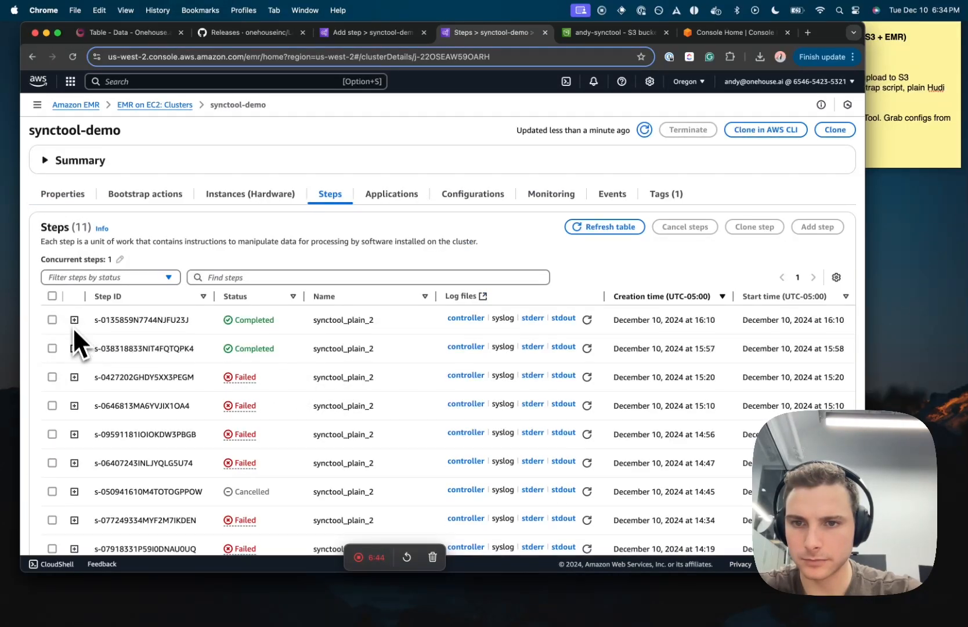
left_click(75, 377)
scroll(212, 403, "down", 2)
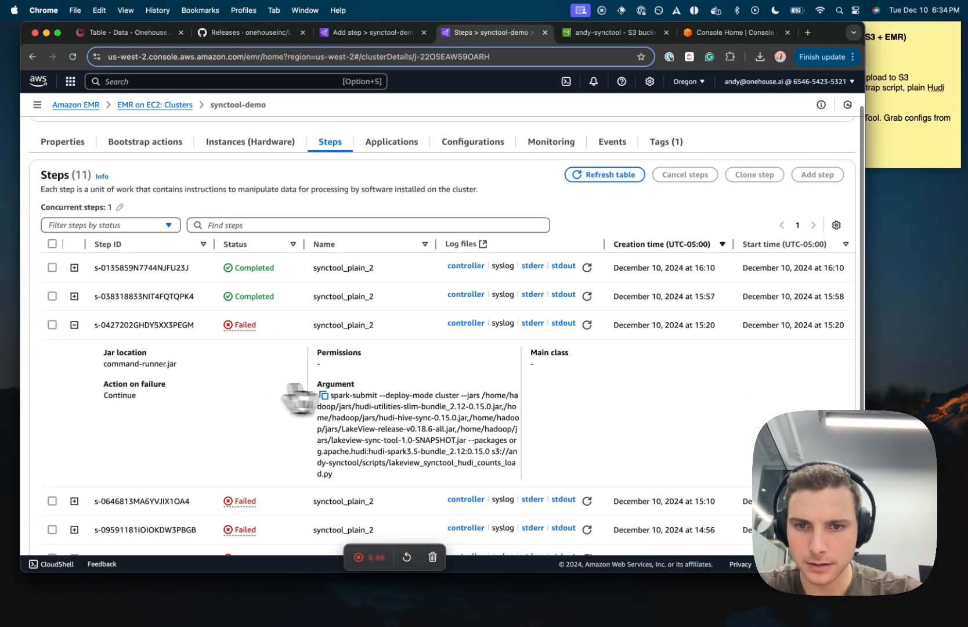
left_click_drag(463, 395, 514, 453)
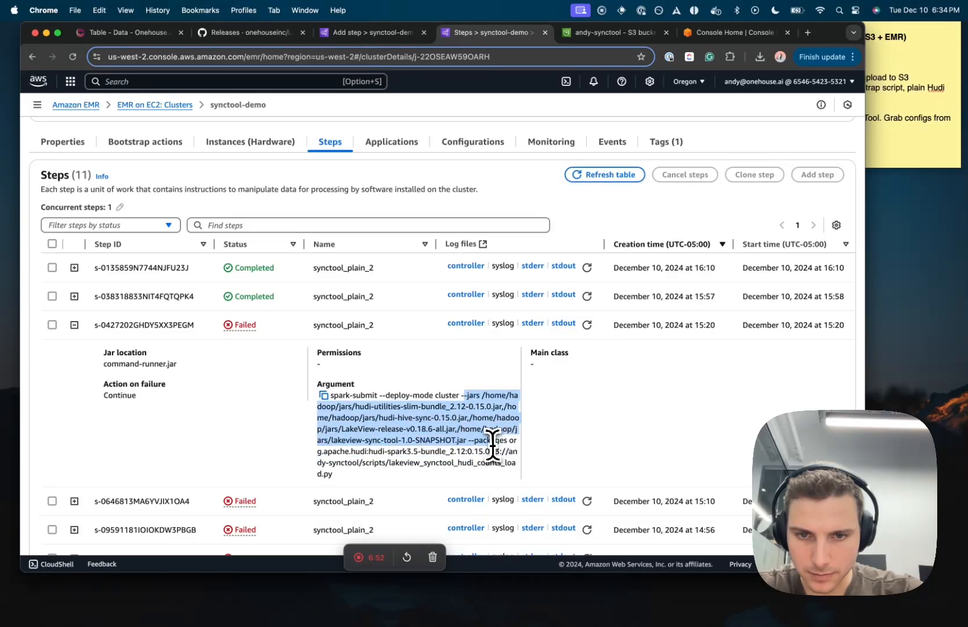
left_click_drag(492, 441, 467, 453)
key("super+c")
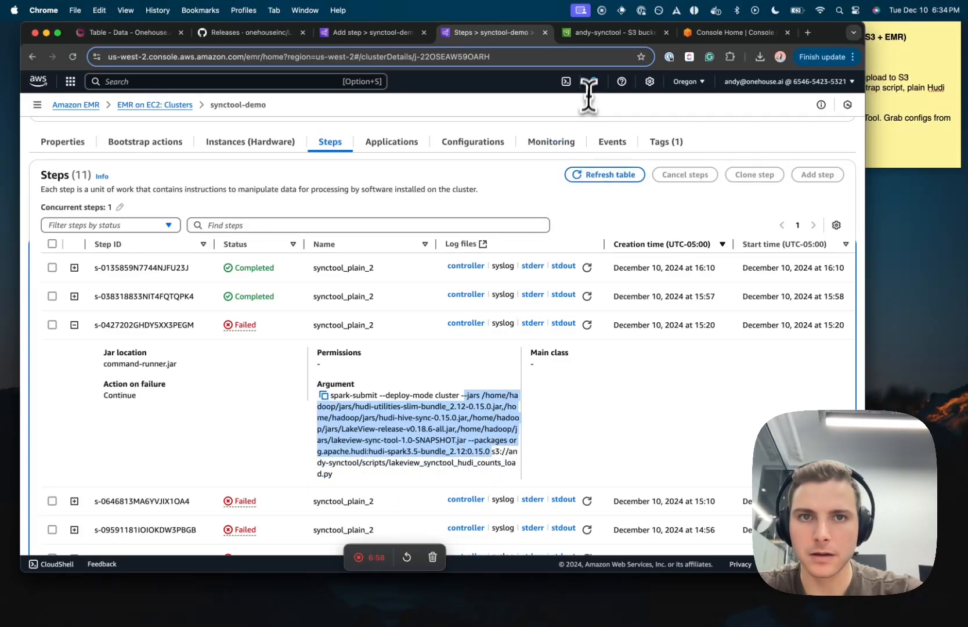
left_click(608, 36)
left_click(377, 35)
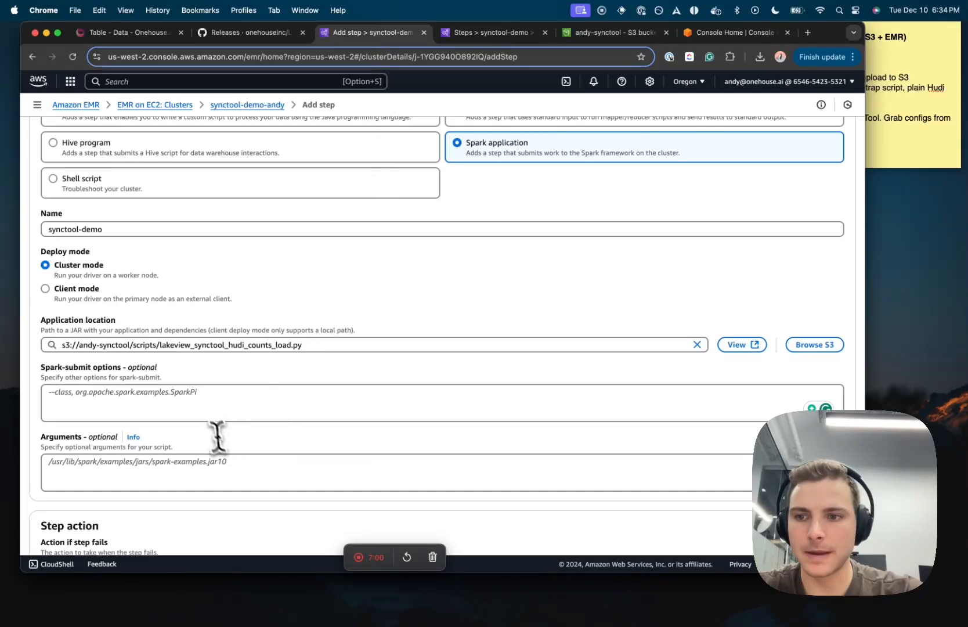
Step: Paste the --jars and hudi-spark3.5-bundle --packages options into Spark-submit options and check each JAR path
left_click(191, 406)
key("super+v")
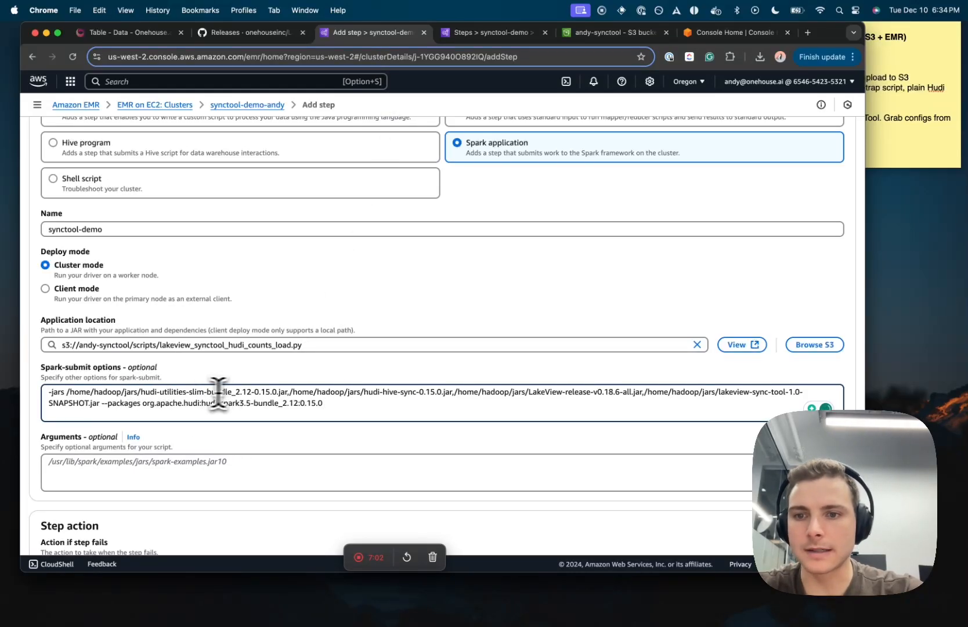
double_click(212, 391)
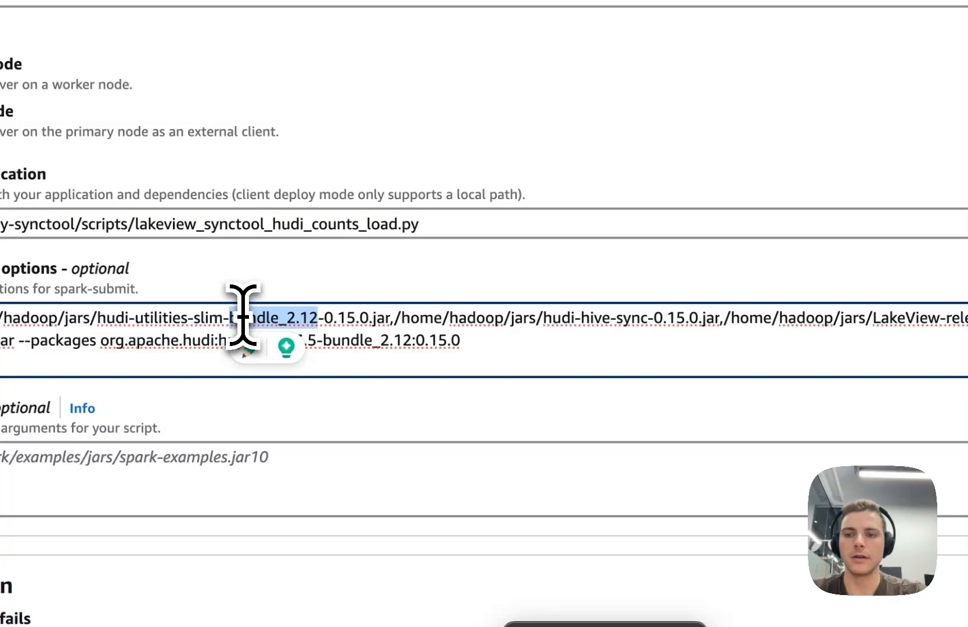
left_click(357, 294)
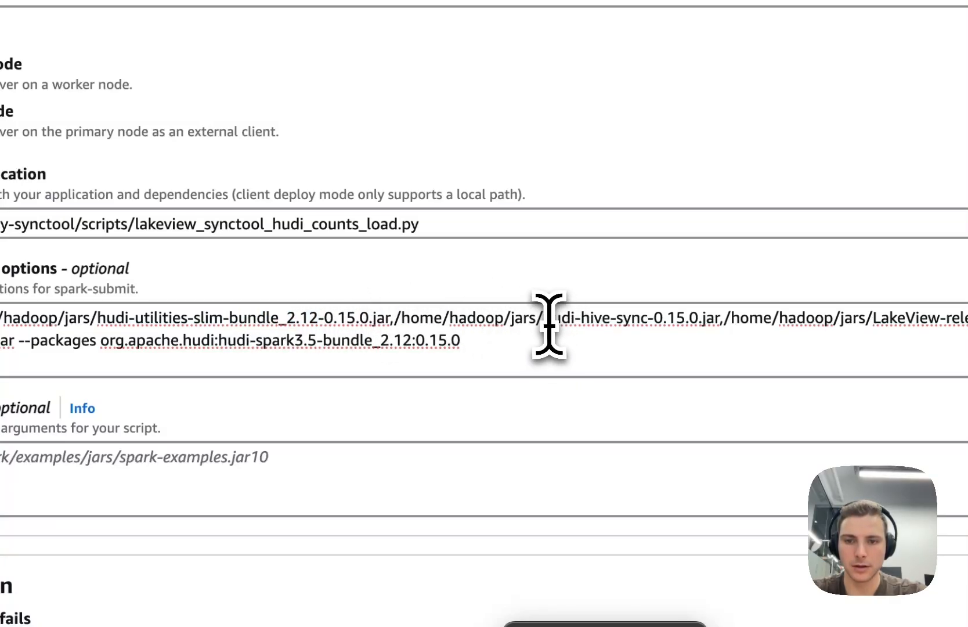
left_click_drag(545, 321, 715, 321)
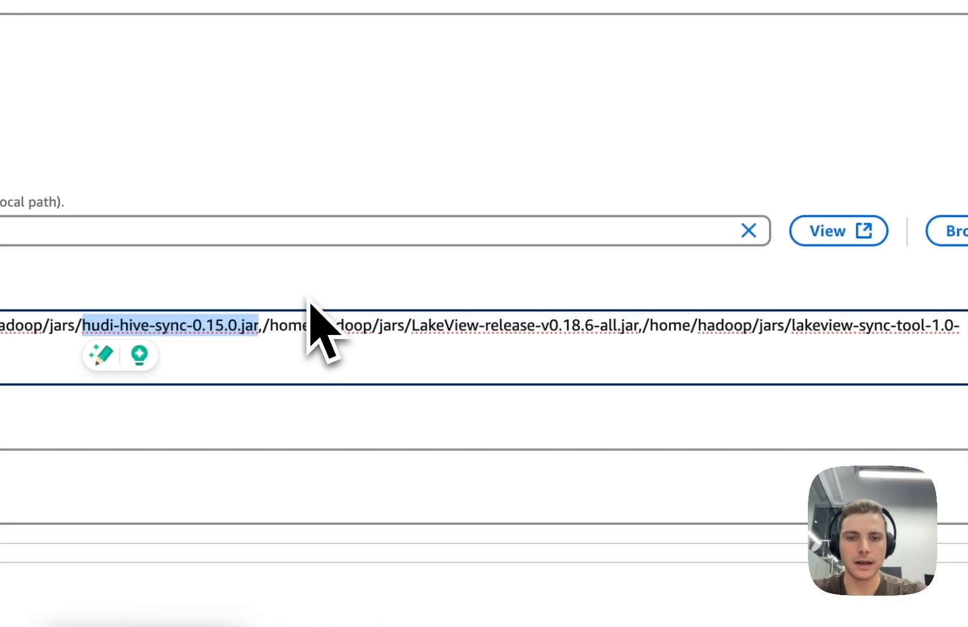
left_click_drag(399, 326, 623, 328)
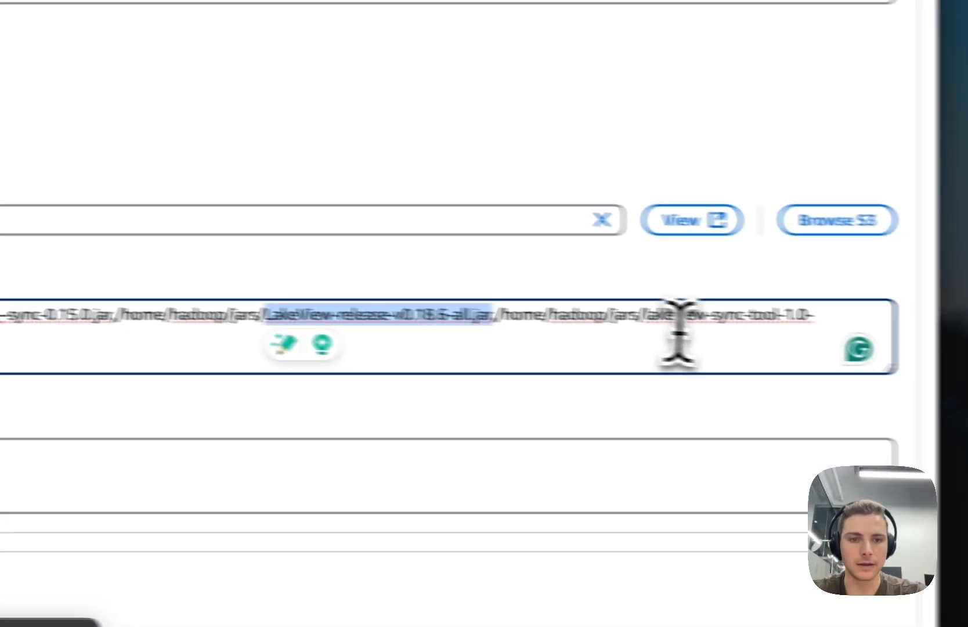
left_click_drag(778, 325, 944, 325)
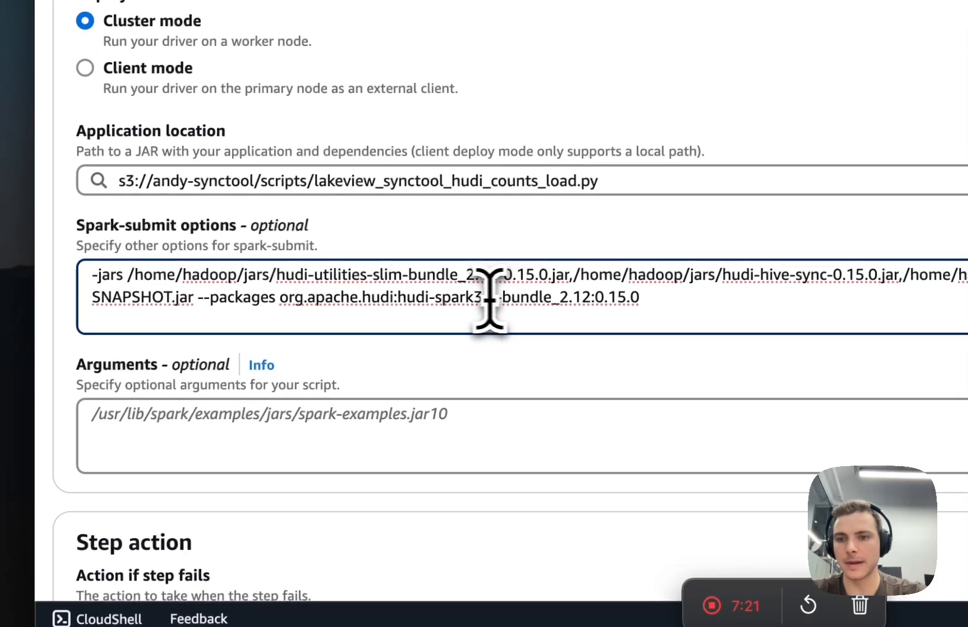
left_click_drag(209, 297, 650, 296)
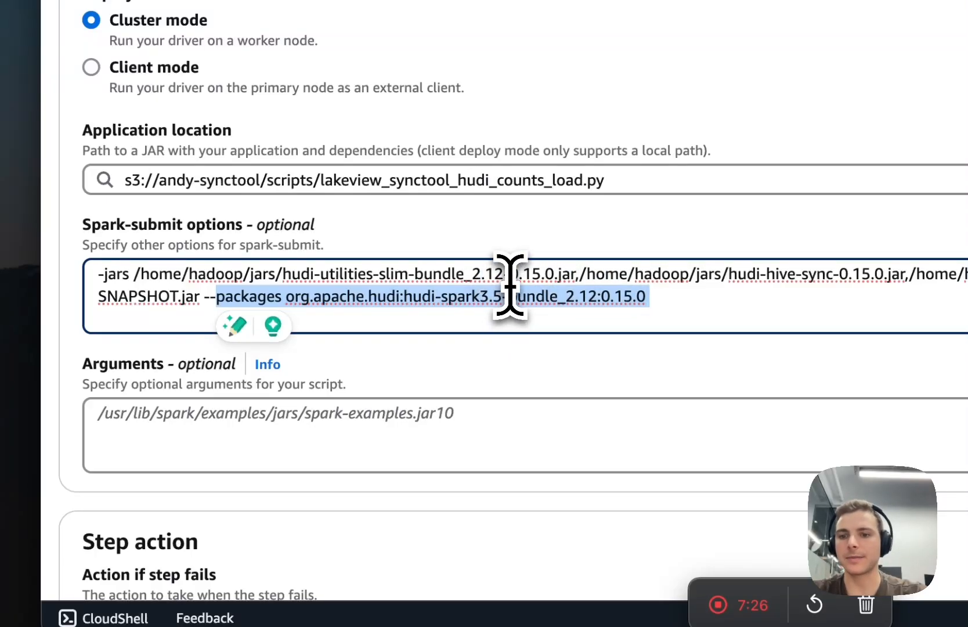
left_click(605, 360)
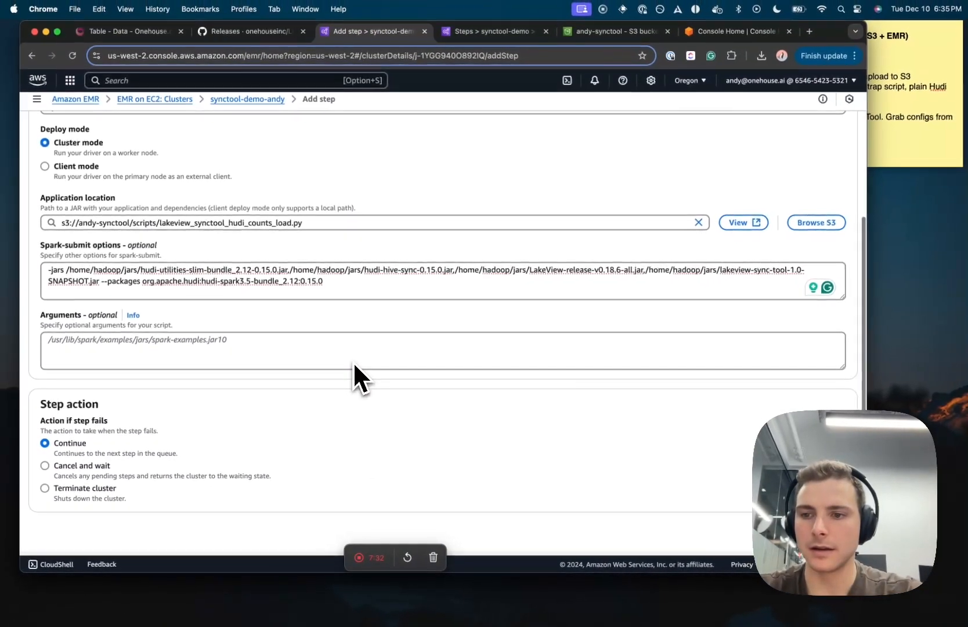
Step: Submit the synctool-demo step so it sits Pending, then return to the Onehouse retail_scans table
left_click(829, 533)
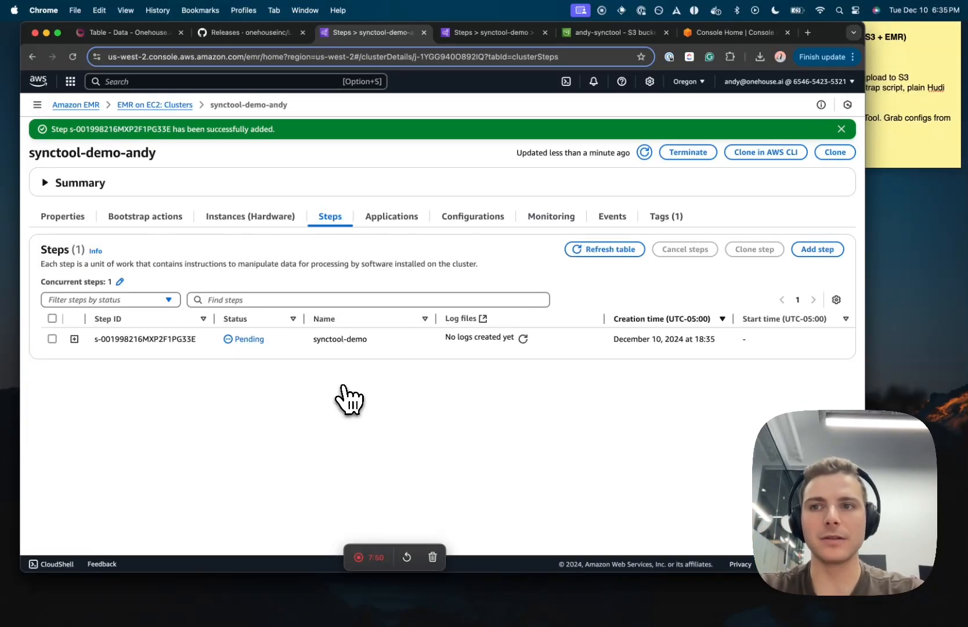
left_click(158, 34)
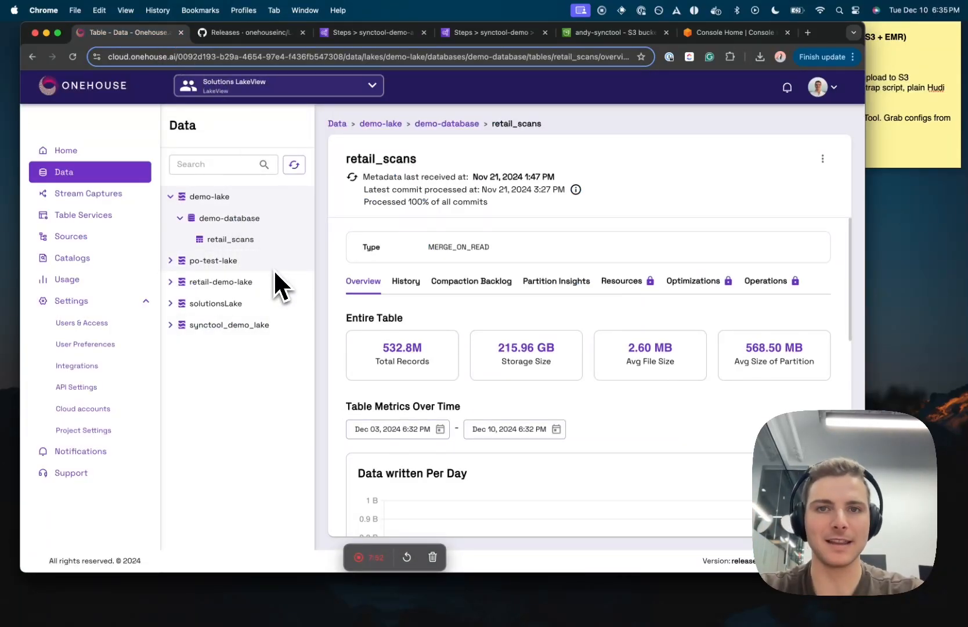